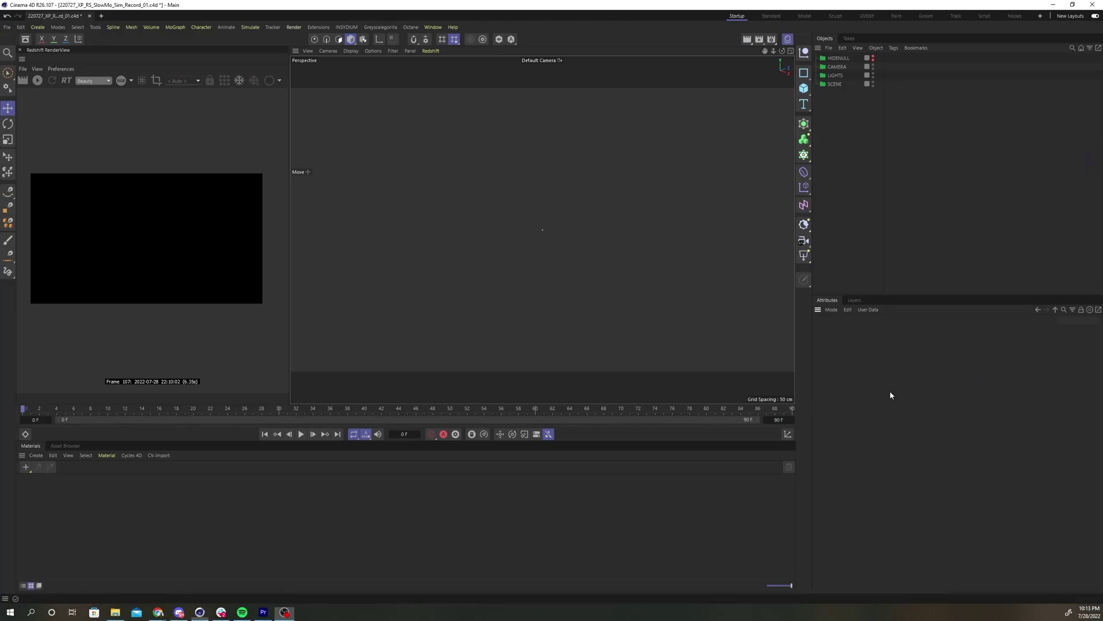
- Set the project frame rate to 24 FPS and the end of the timeline to 120 frames
key("ctrl+d")
double_click(872, 395)
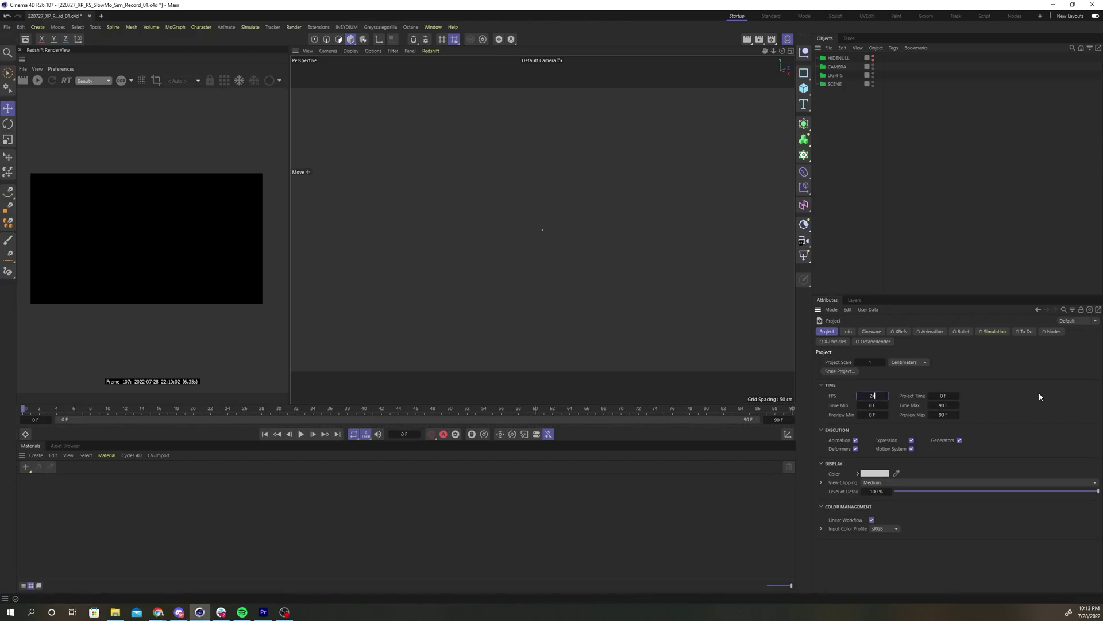
key("Return")
double_click(778, 419)
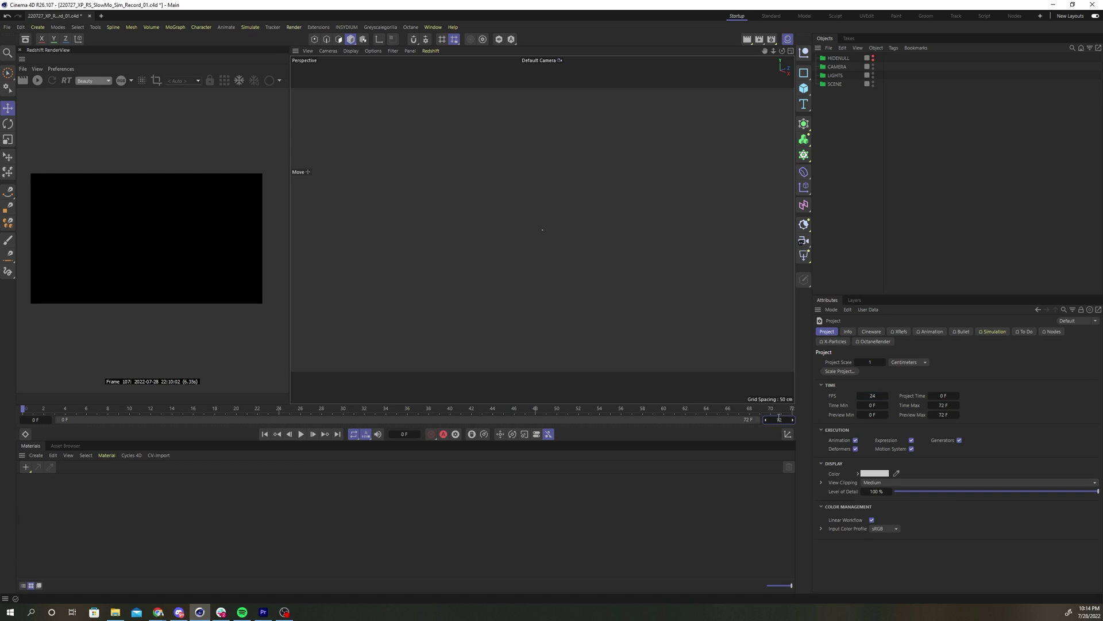
type("120")
key("Return")
left_click(726, 537)
- Add an X-Particles system with an emitter to the scene and set the emitter shape to Circle
left_click(347, 27)
mouse_move(352, 56)
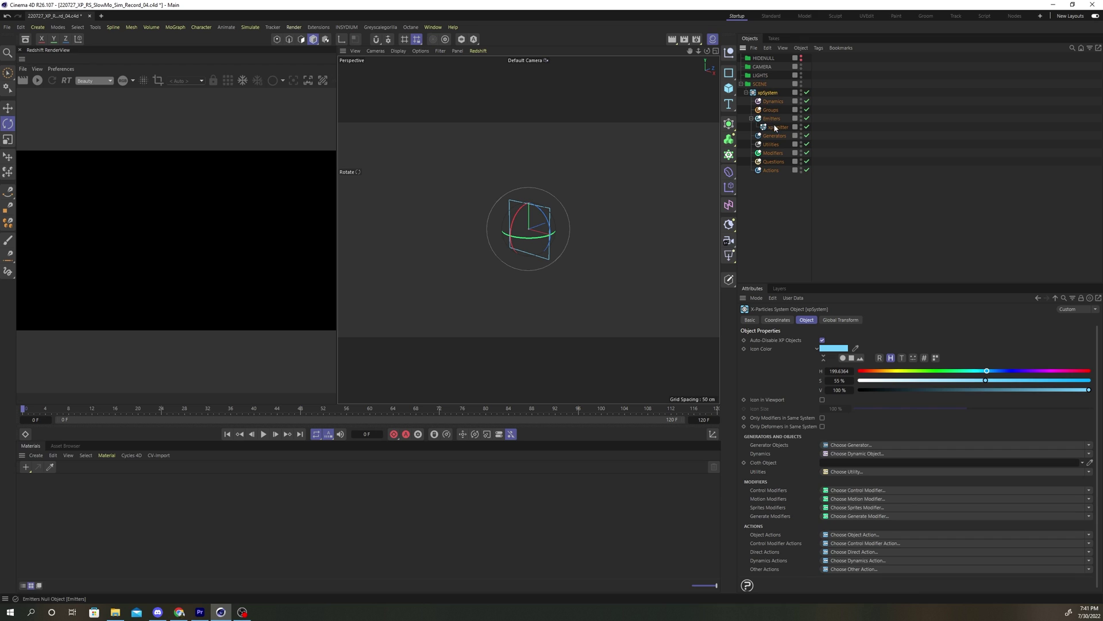
left_click(776, 128)
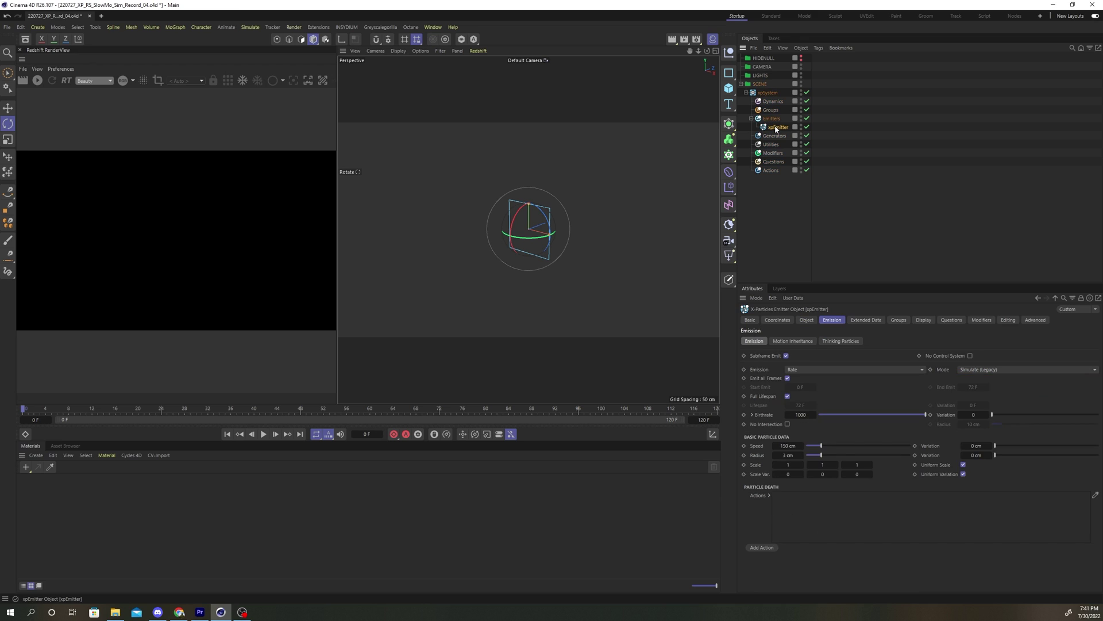
left_click(806, 320)
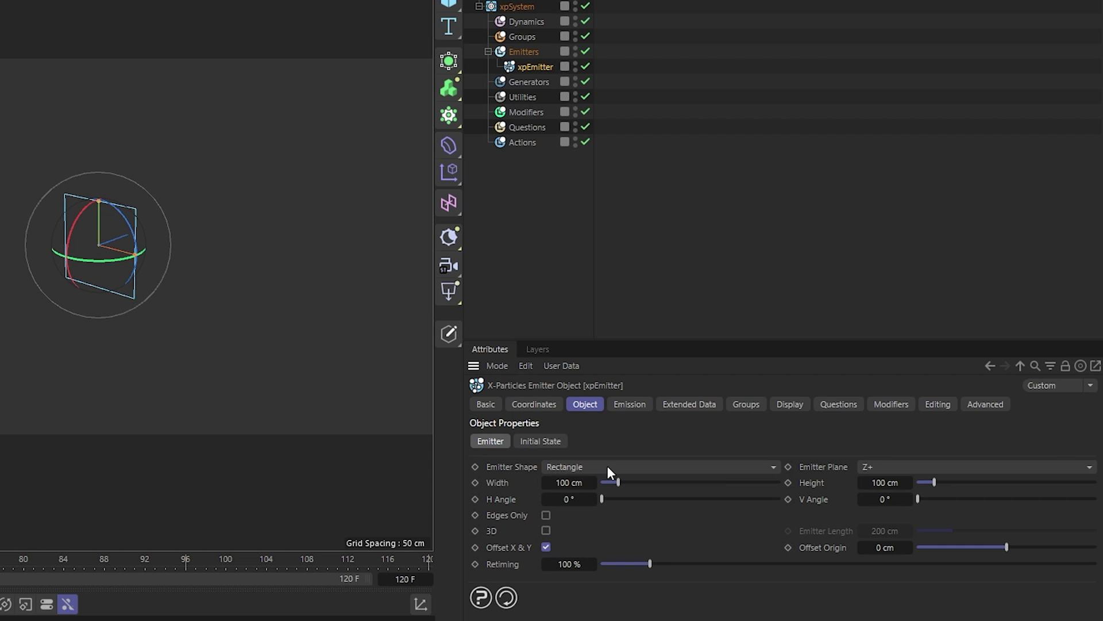
left_click(608, 466)
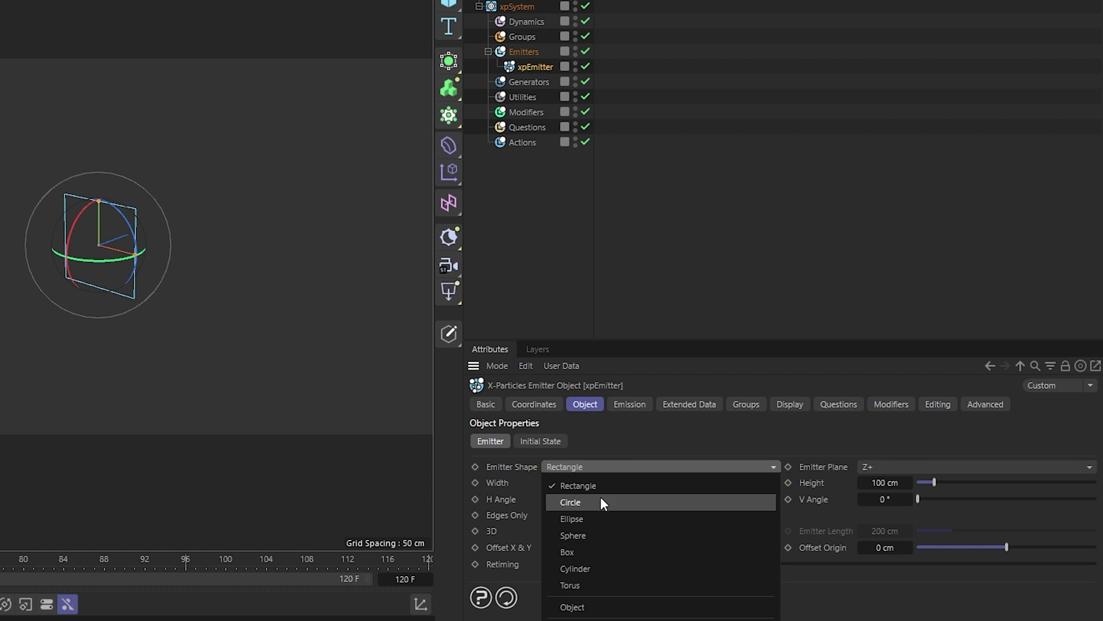
left_click(601, 500)
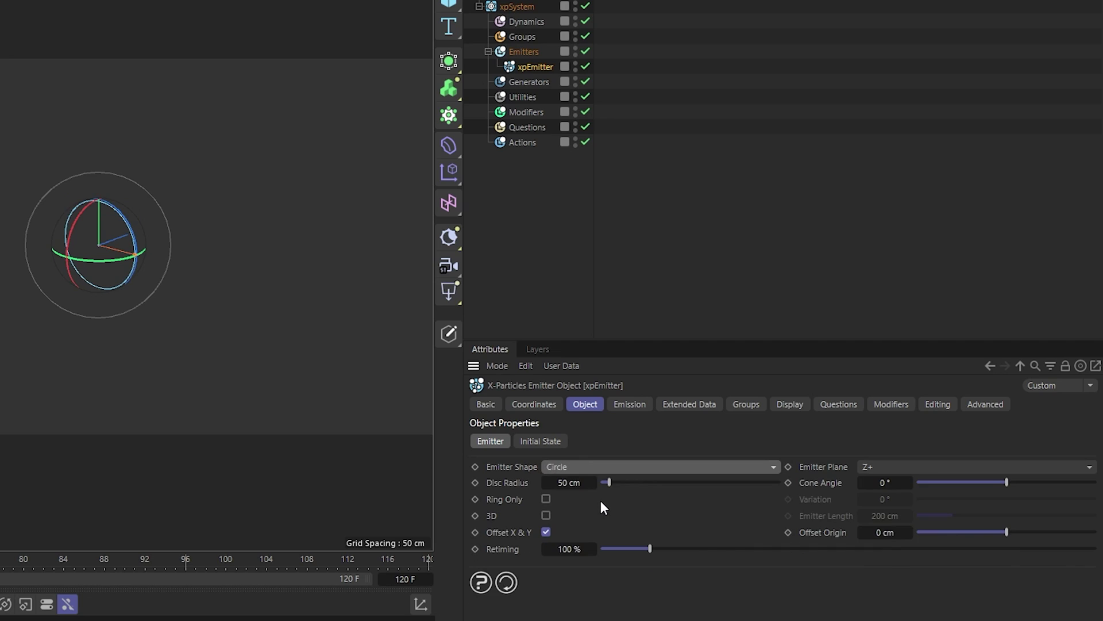
- Orient the circular emitter to the Y+ plane, set its cone angle to 90°, and make it emit from the ring only
left_click(909, 467)
left_click(897, 516)
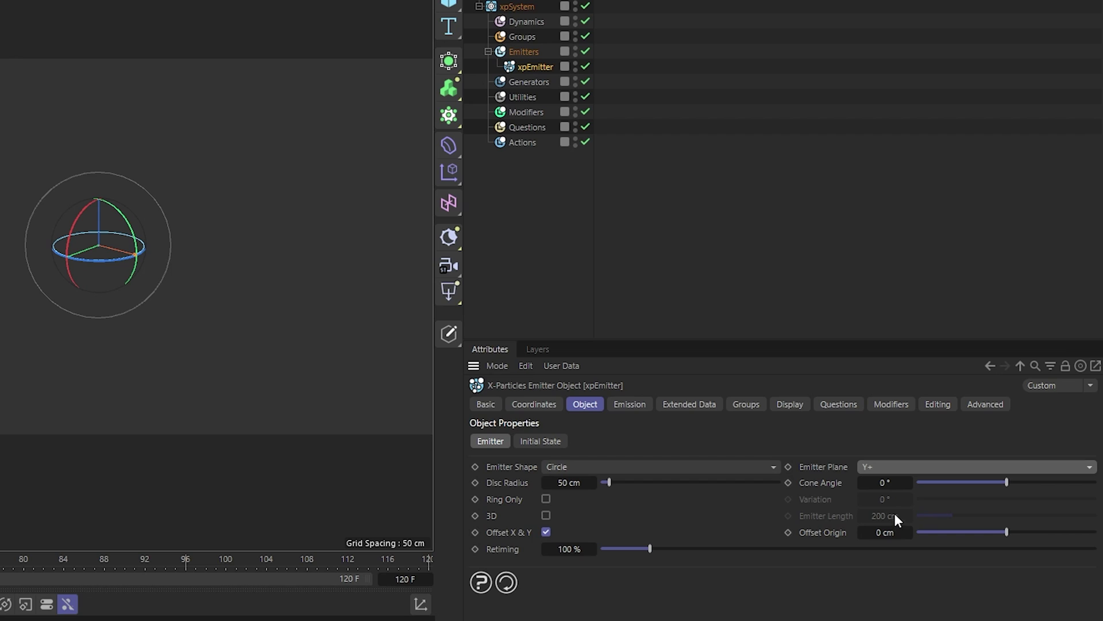
left_click(888, 483)
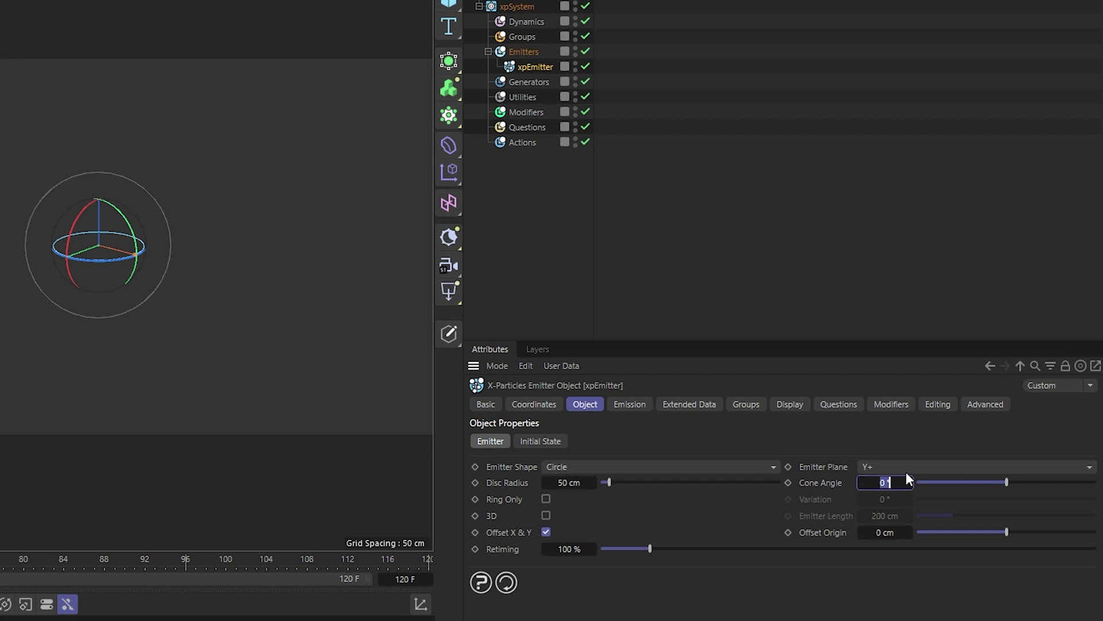
key("Return")
left_click(544, 498)
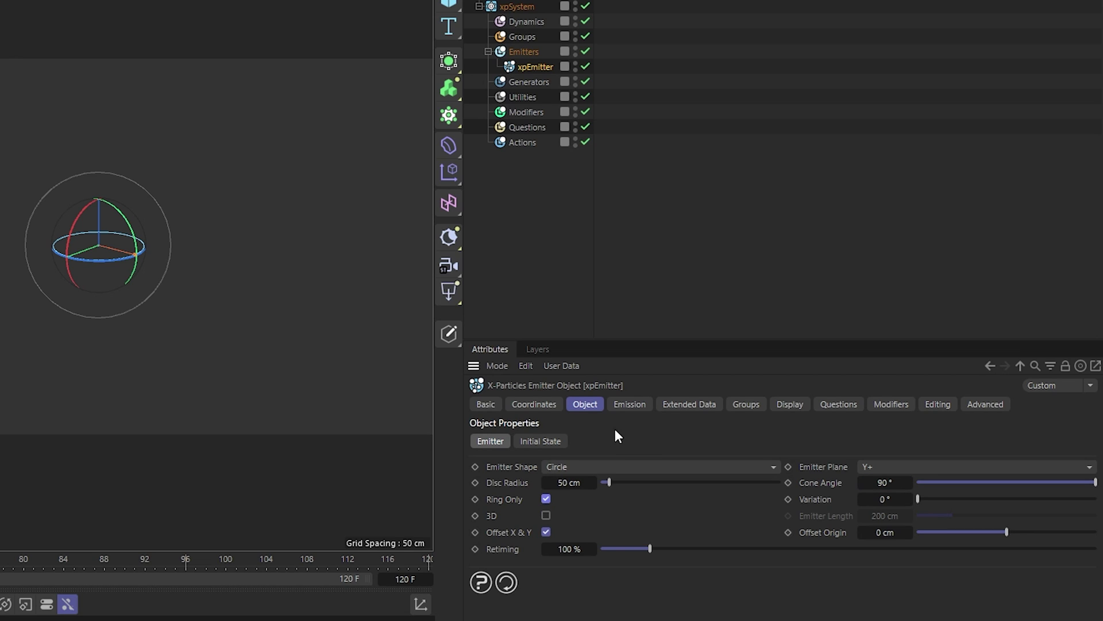
- Switch the emitter's emission to Shot with a shot time of 1 F and a shot count of 50000
left_click(630, 404)
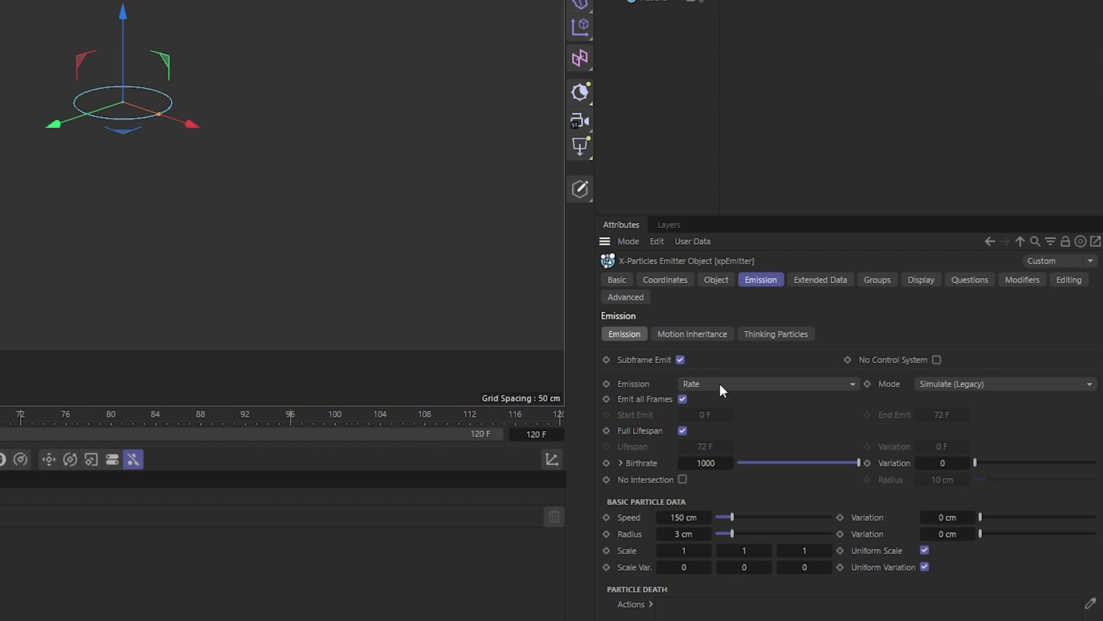
left_click(720, 384)
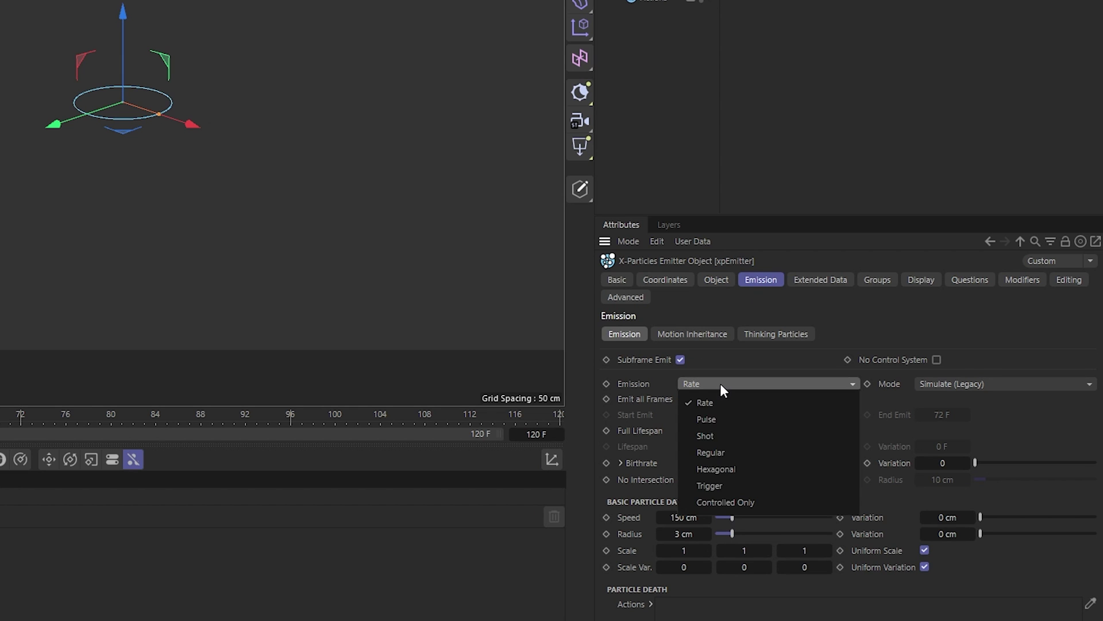
left_click(712, 433)
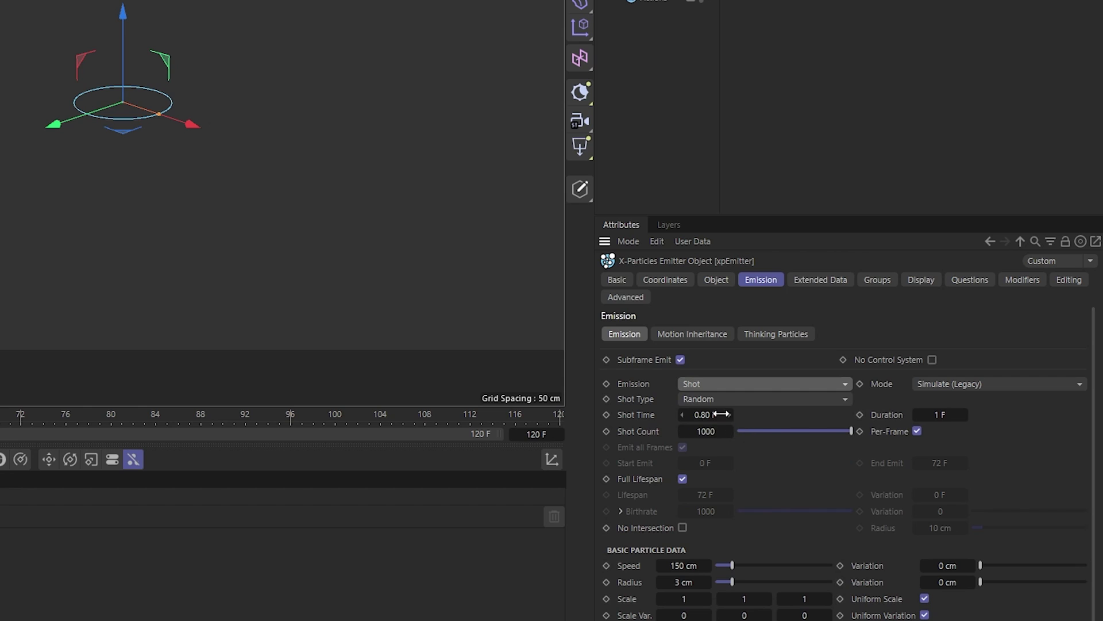
double_click(712, 414)
type("1")
key("Return")
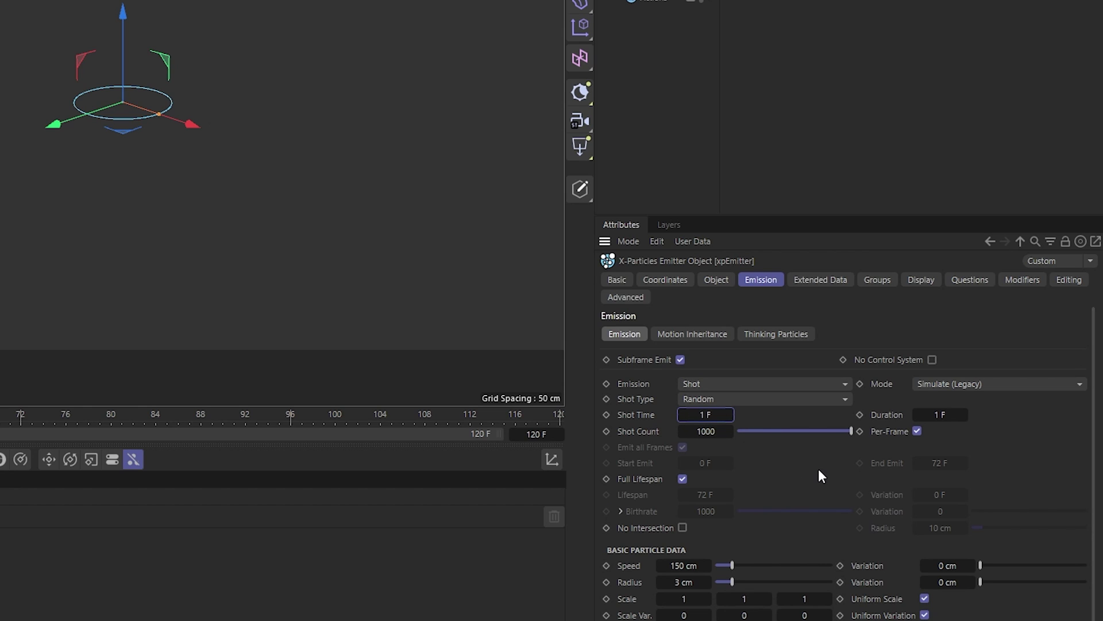
double_click(713, 431)
type("5000")
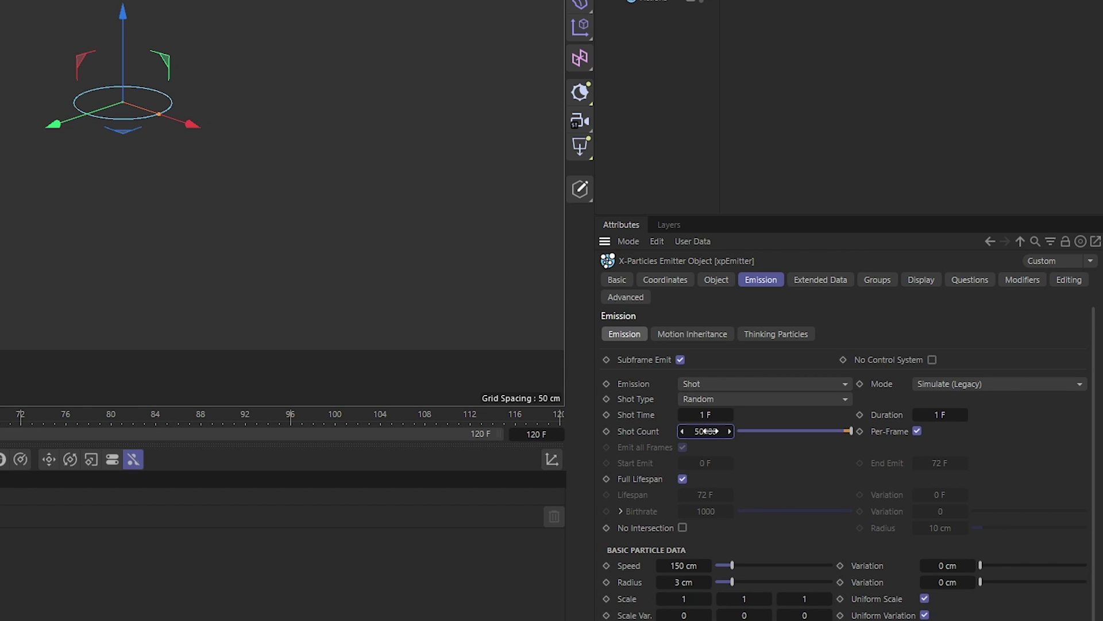
key("Return")
- Set the emitted particles' speed to 500 cm and their radius to 12 cm with 9 cm radius variation
double_click(687, 568)
type("500")
key("Return")
double_click(684, 582)
type("12")
key("Return")
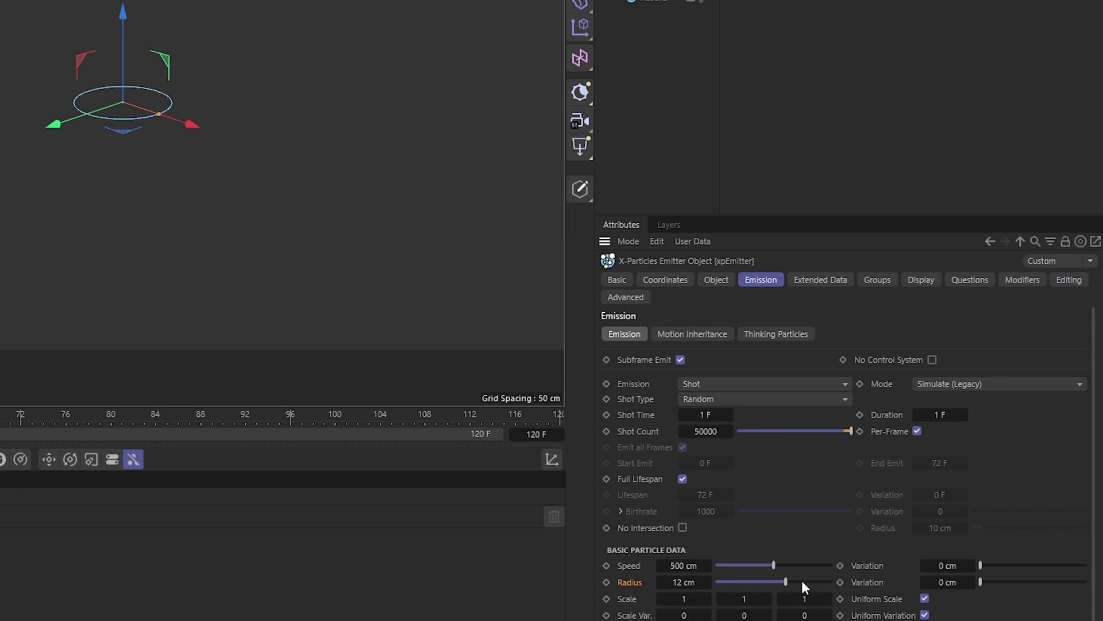
double_click(955, 584)
type("9")
key("Return")
- Set the emitter's particle editor display to Circle
left_click(922, 280)
left_click(730, 519)
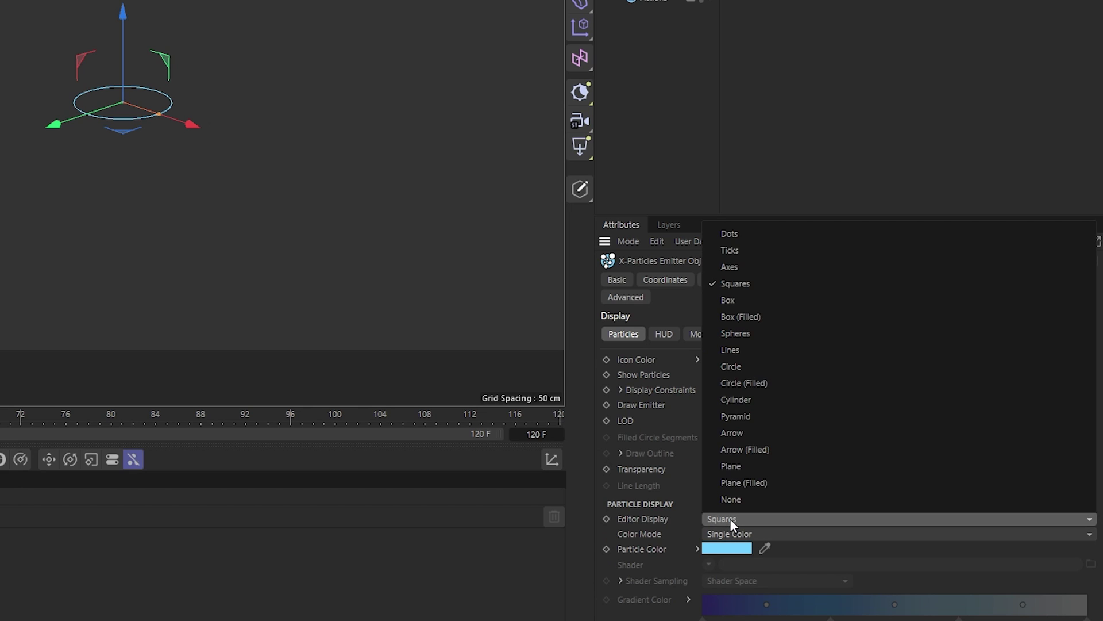
left_click(774, 368)
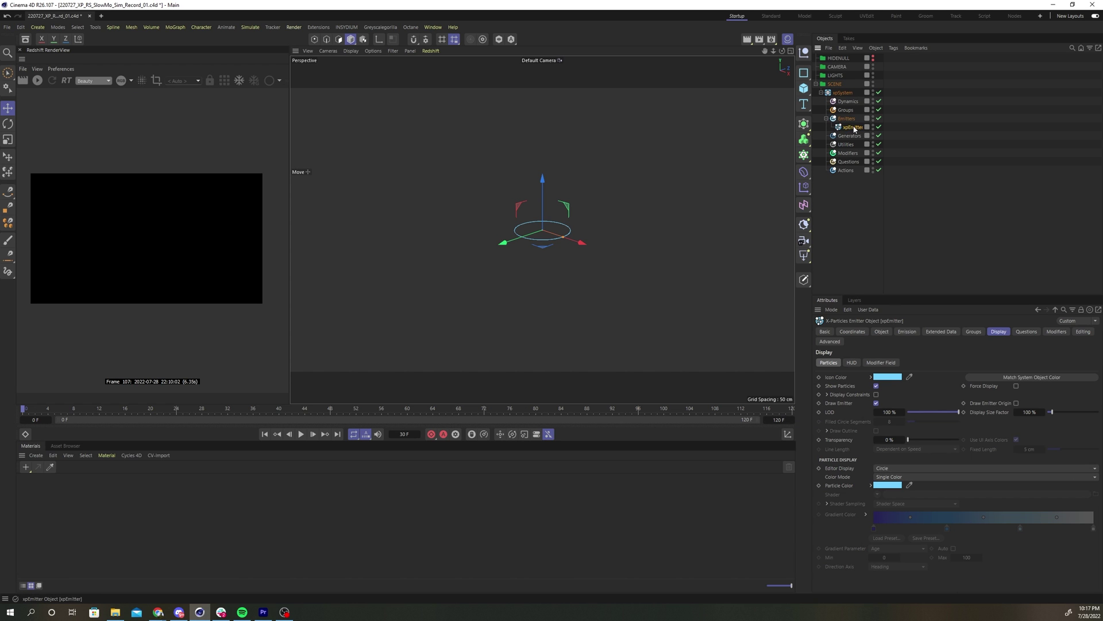
- Duplicate the emitter and give the copy a shot count of 85000 and a speed of 350 cm
left_click(853, 128)
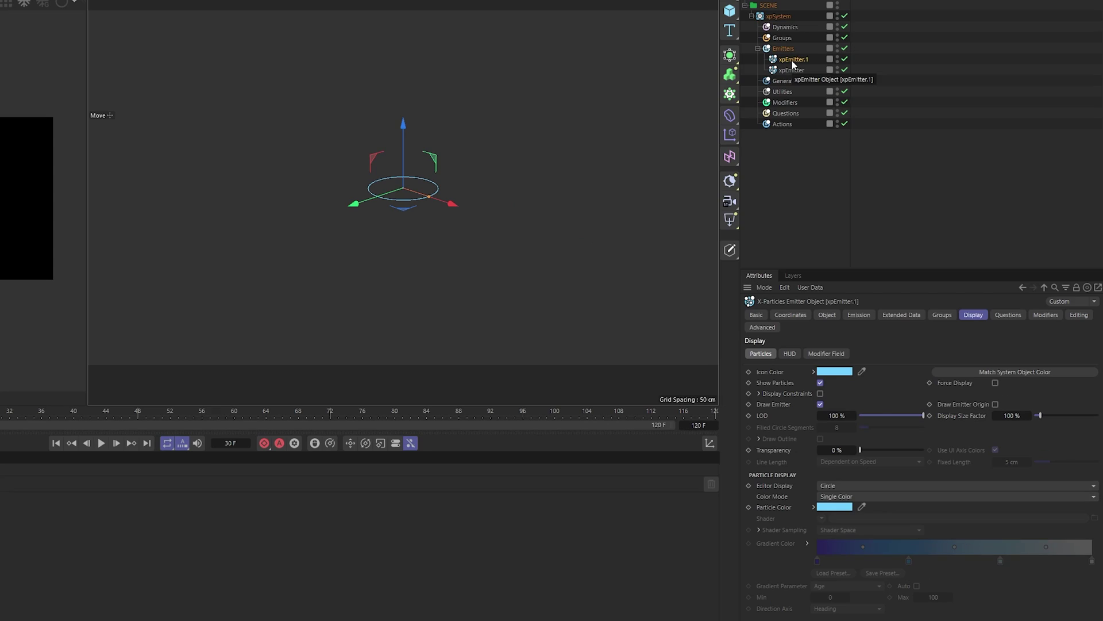
left_click(908, 331)
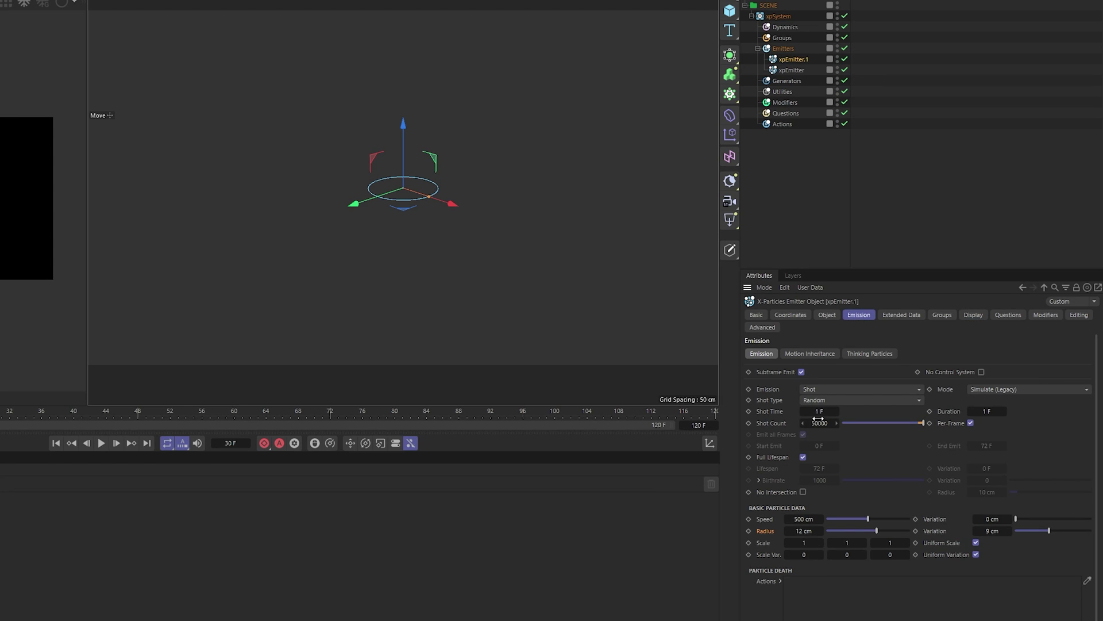
double_click(819, 421)
type("85000")
double_click(803, 519)
type("350")
key("Return")
- Duplicate the second emitter to make a third one and set the copy's particle radius to 89 cm
mouse_move(790, 60)
left_mouse_down("ctrl")
mouse_move(773, 61)
mouse_move(790, 59)
left_mouse_up("ctrl")
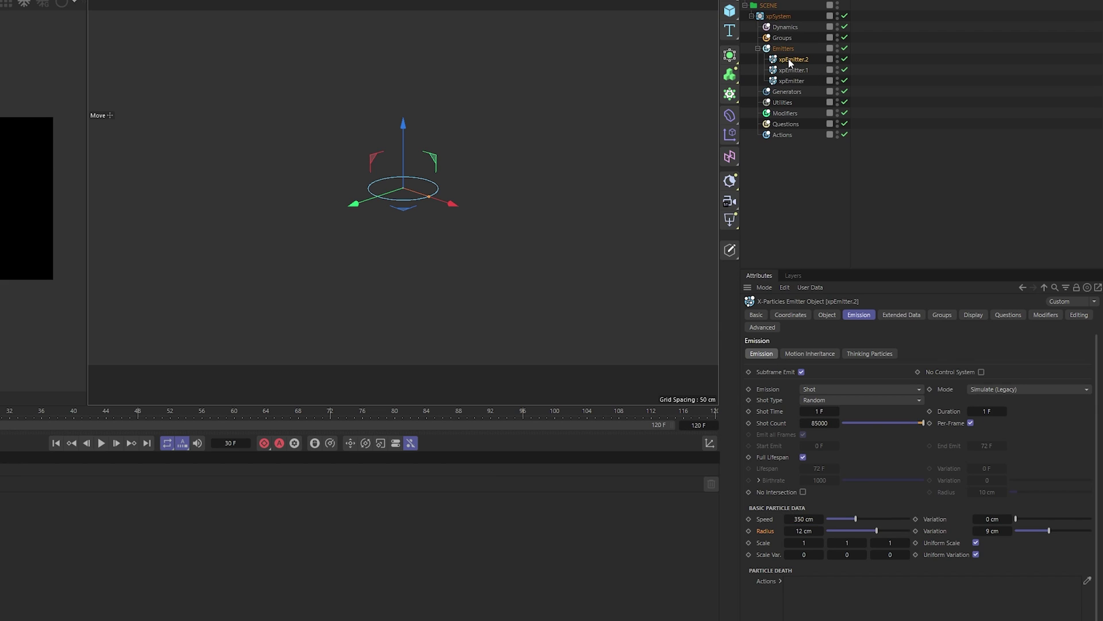
left_click(820, 423)
double_click(805, 529)
type("88")
key("Return")
double_click(804, 532)
type("89")
key("Return")
left_click(992, 530)
- Add an xpScale modifier to the system with a radius change of -1 cm and add a parameter mapping to it
left_click(795, 114)
left_click(839, 364)
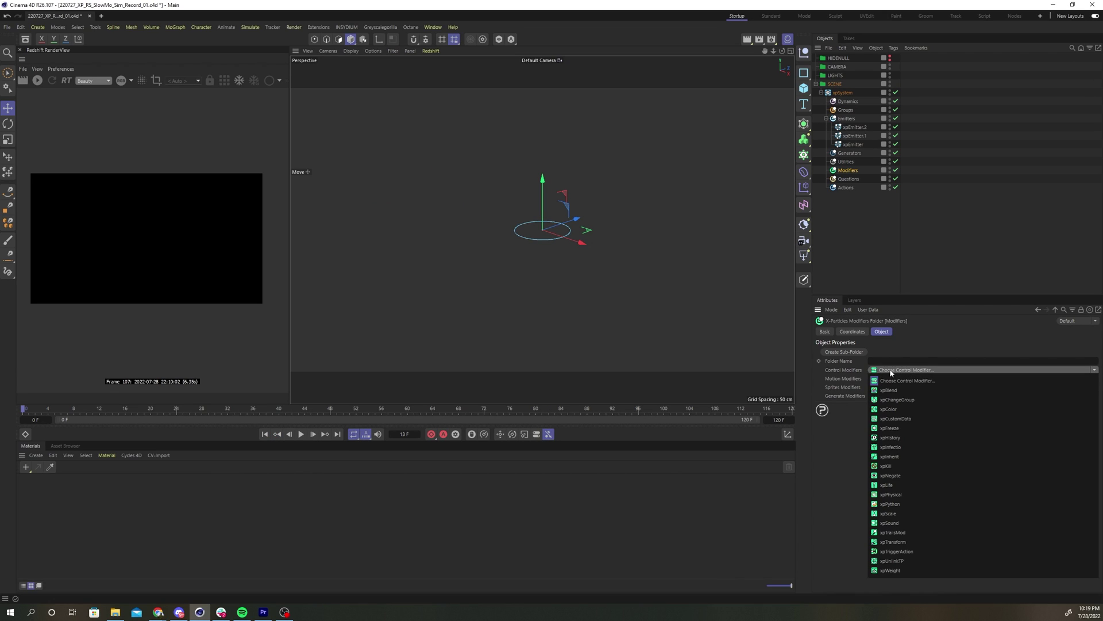
left_click(892, 513)
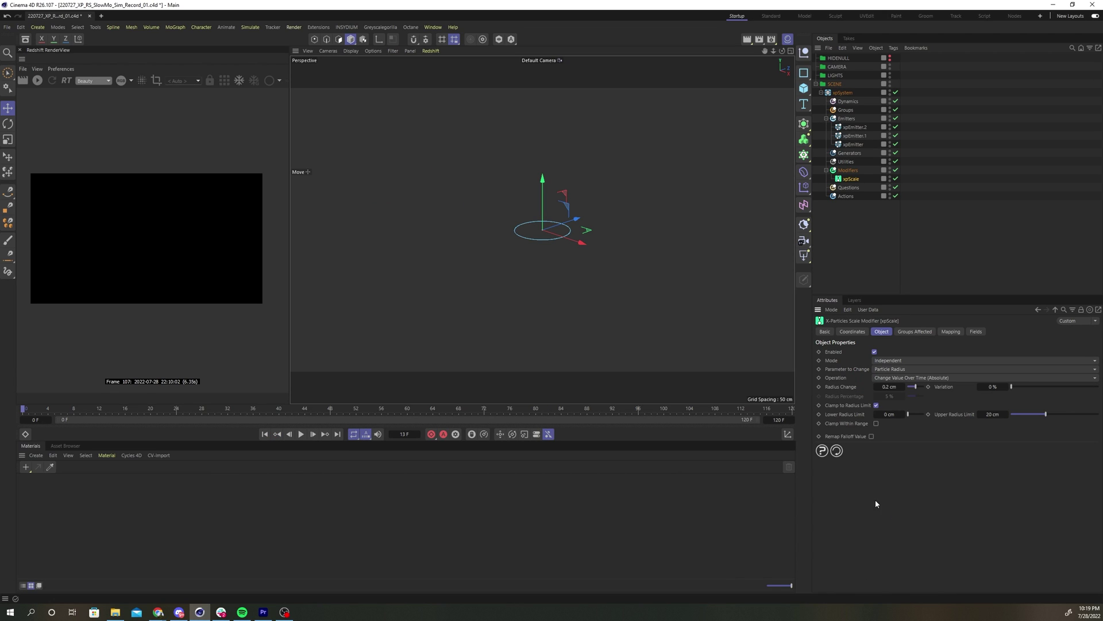
left_click(891, 387)
type("-1")
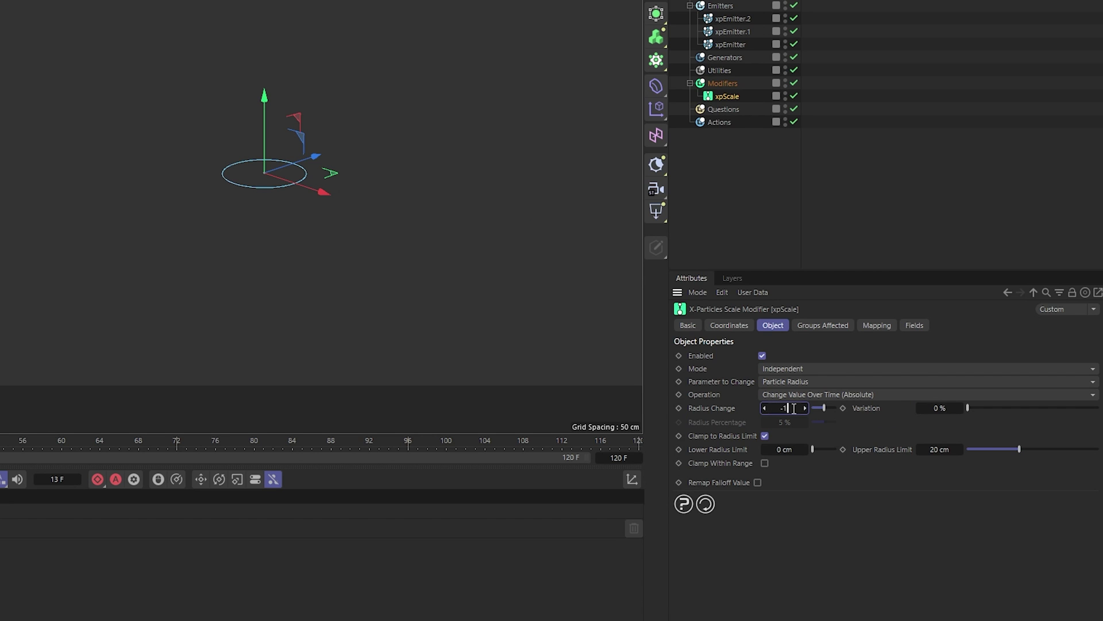
type("0.1")
key("Return")
left_click(876, 326)
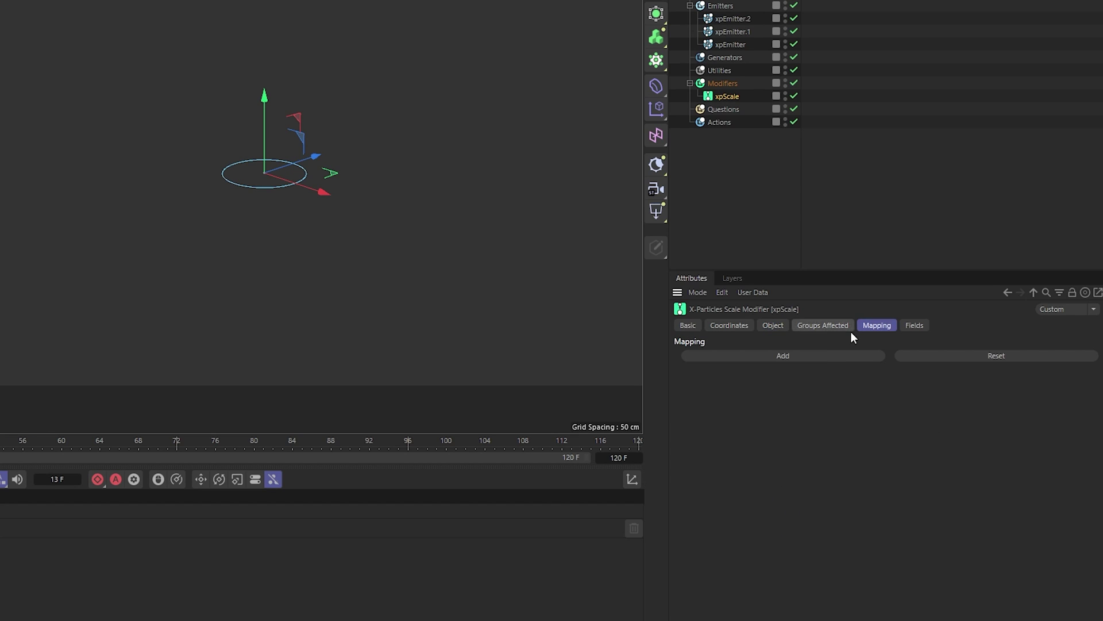
left_click(810, 355)
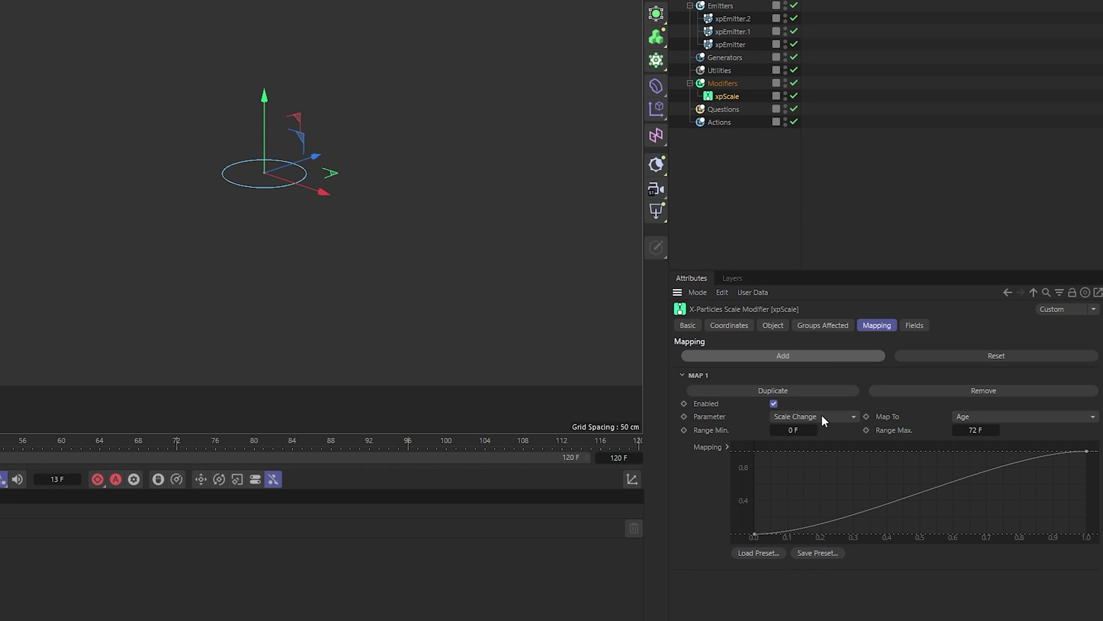
- Add an xpDrag motion modifier to the system and set its drag value to 400
left_click(718, 83)
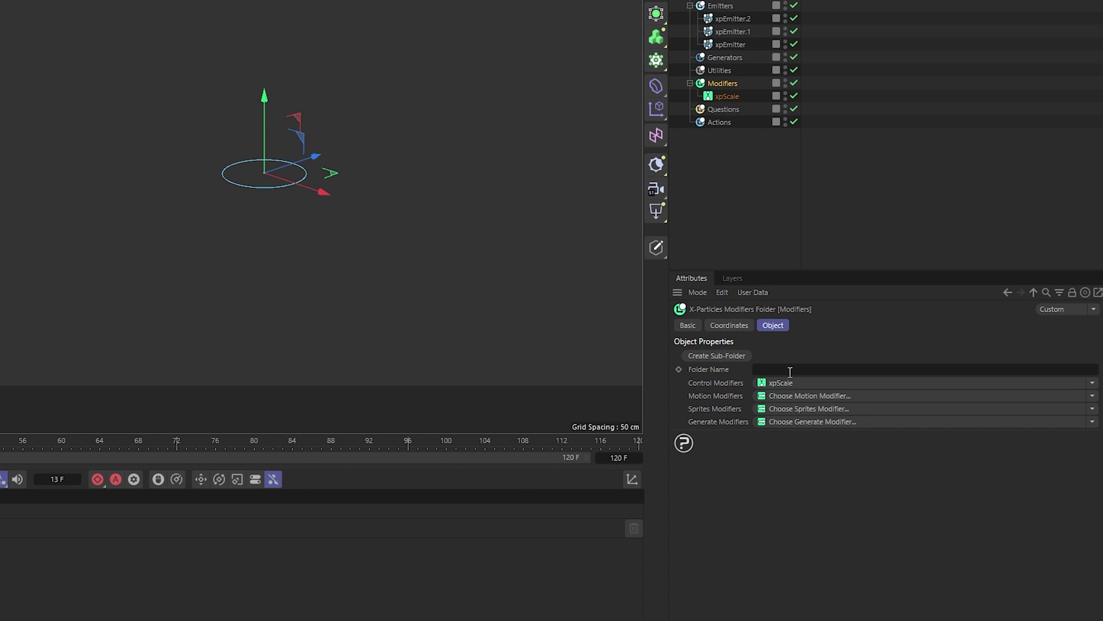
left_click(773, 397)
left_click(790, 129)
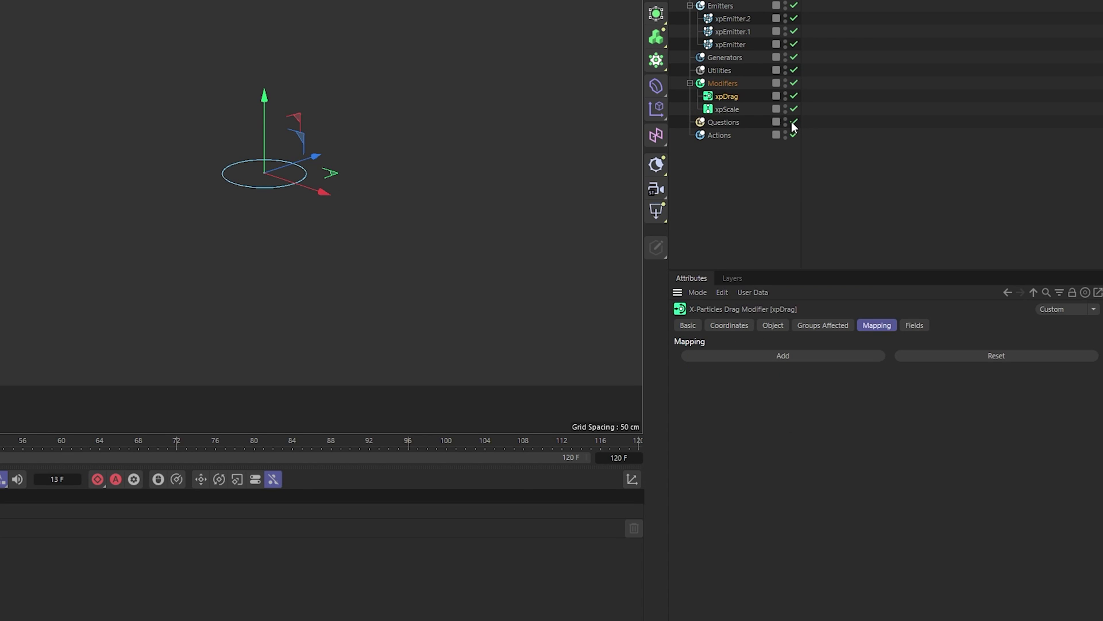
left_click(770, 326)
type("400")
key("Return")
- Add an xpTurbulence motion modifier and set its scale to 25% and strength to 12
left_click(723, 84)
left_click(795, 394)
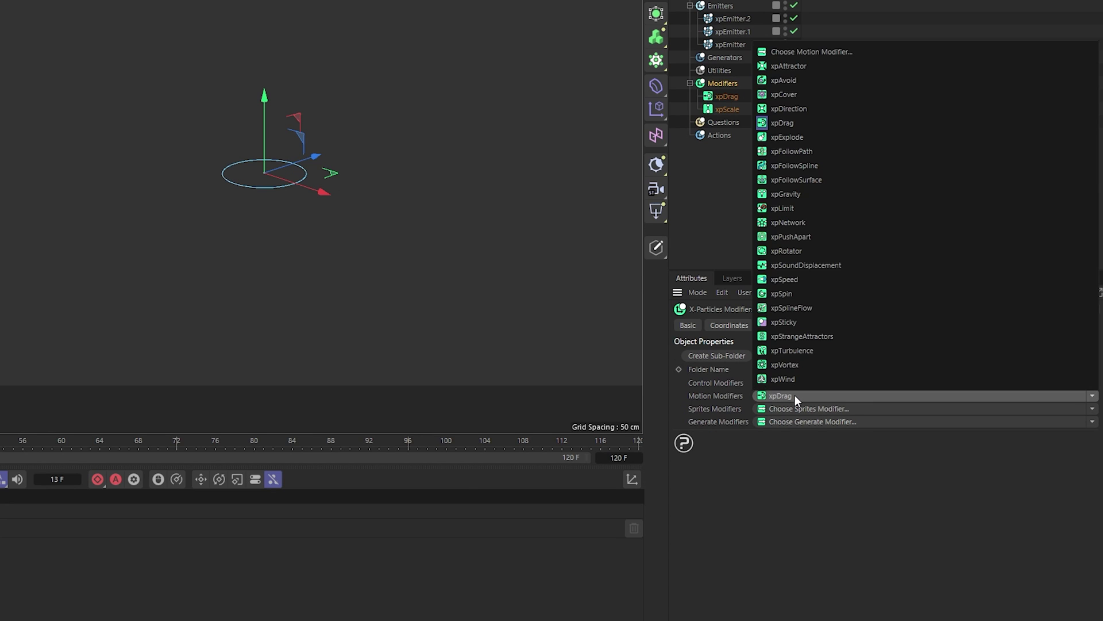
left_click(793, 350)
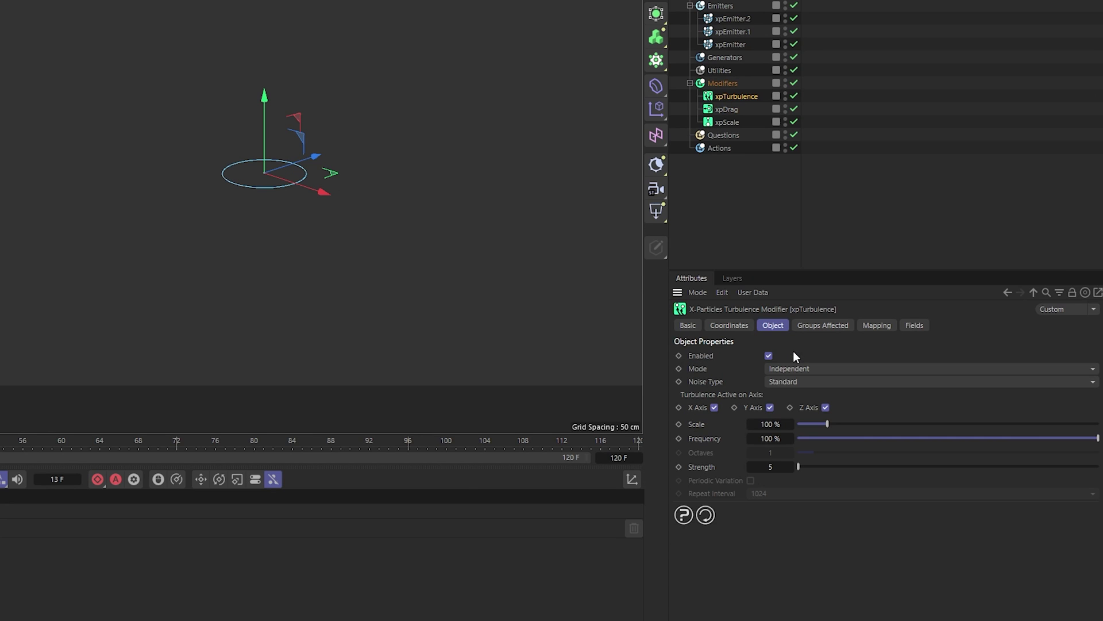
left_click(776, 425)
type("25")
left_click(777, 467)
type("12")
key("Return")
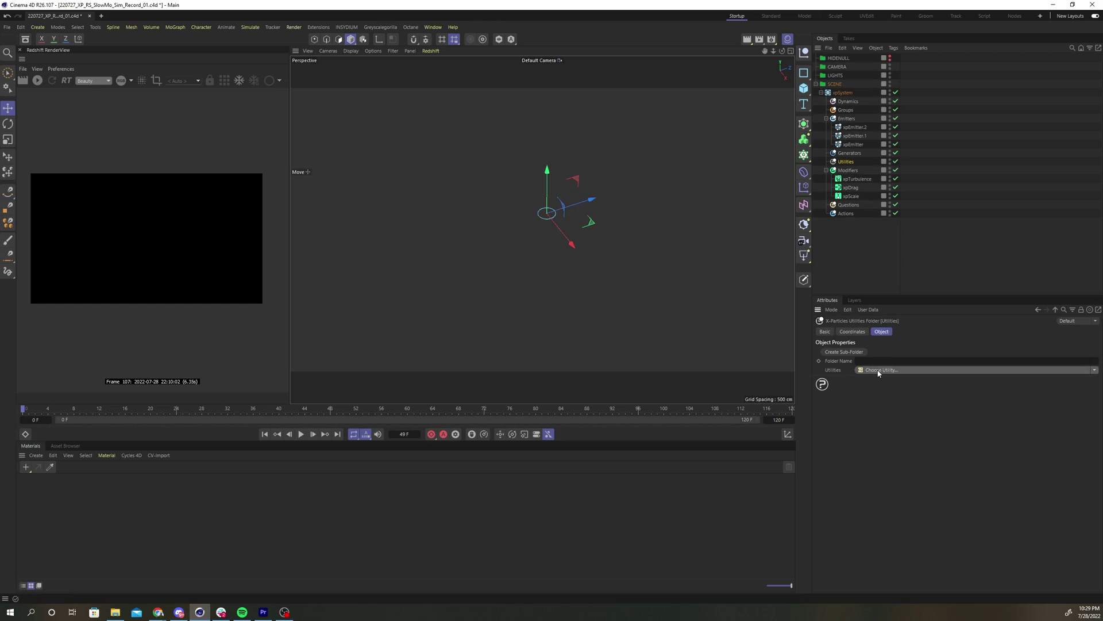
- Add an xpCache utility with the Internal (Memory) cache type, build the cache, and view the simulation at frame 60
left_click(876, 370)
left_click(874, 390)
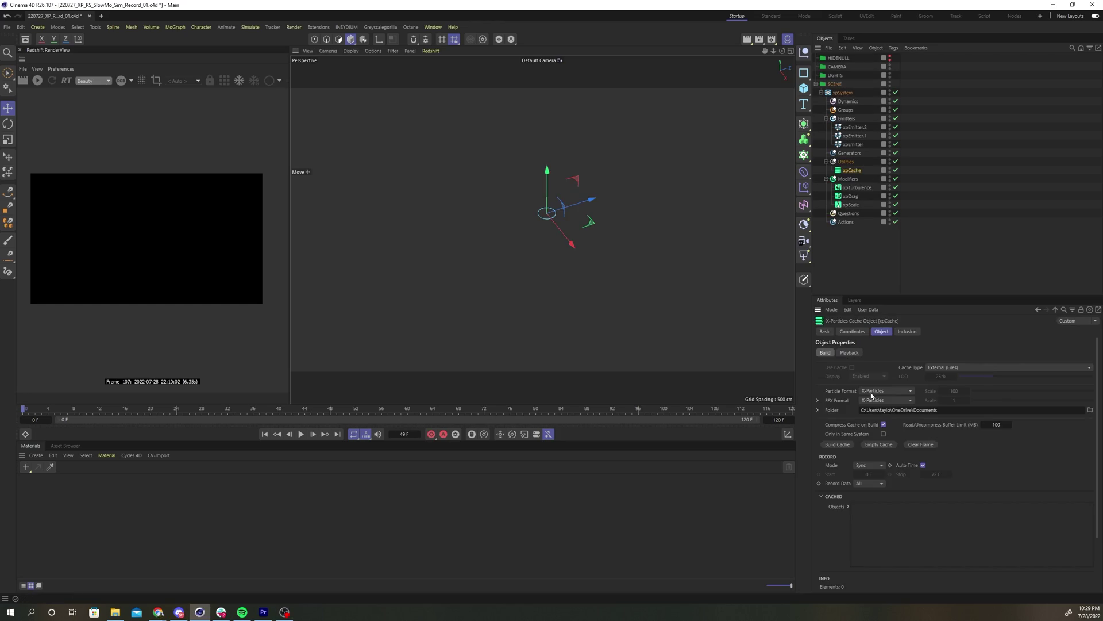
left_click(942, 367)
left_click(946, 386)
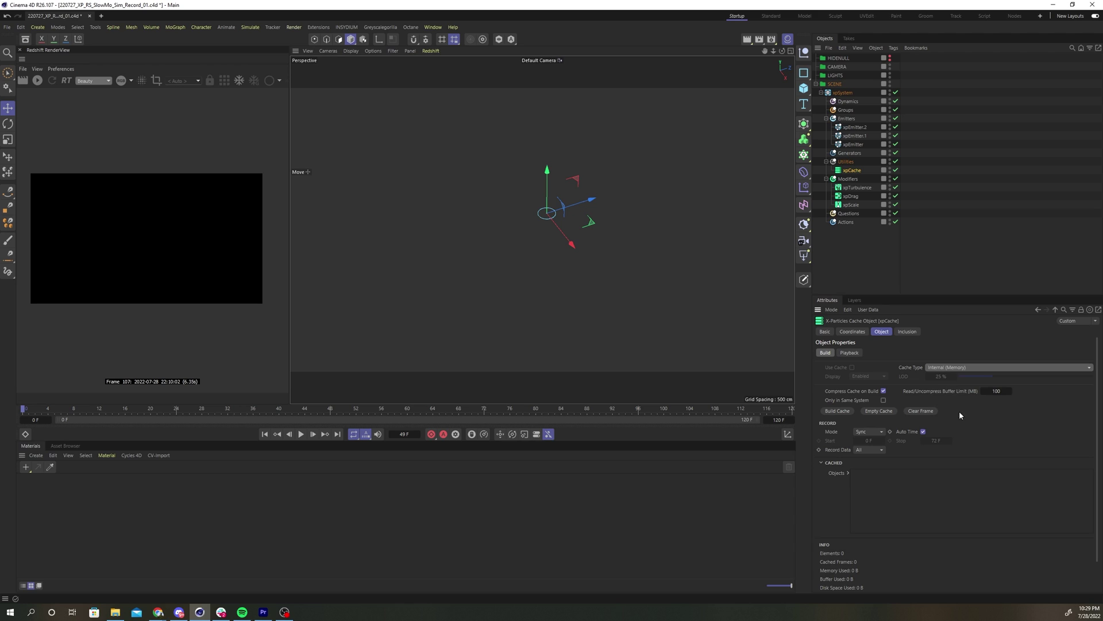
left_click(838, 411)
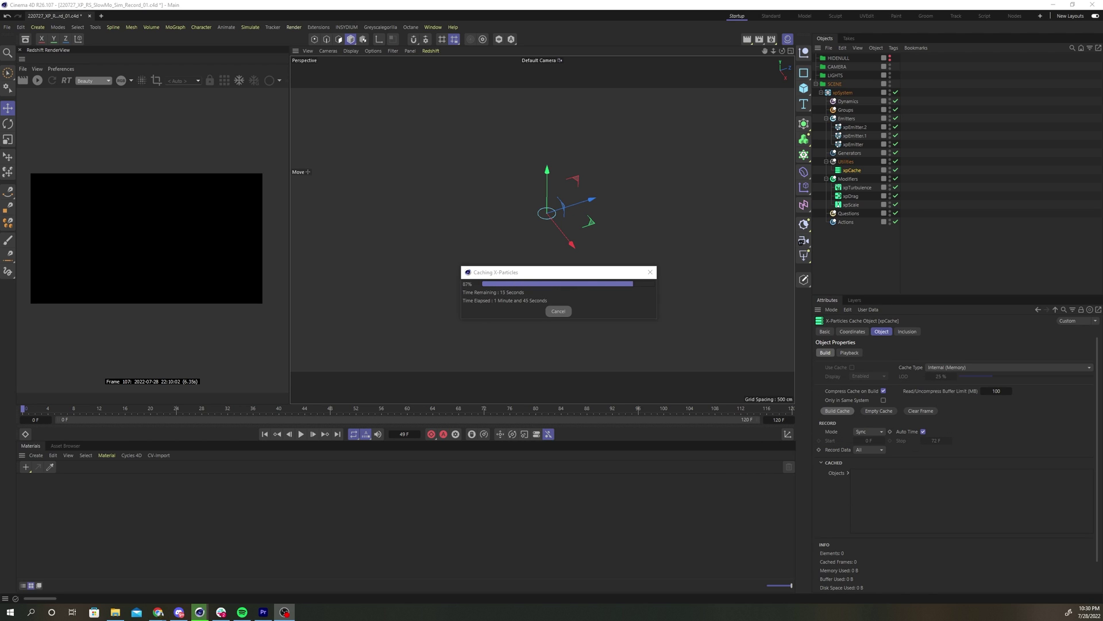
left_click(409, 409)
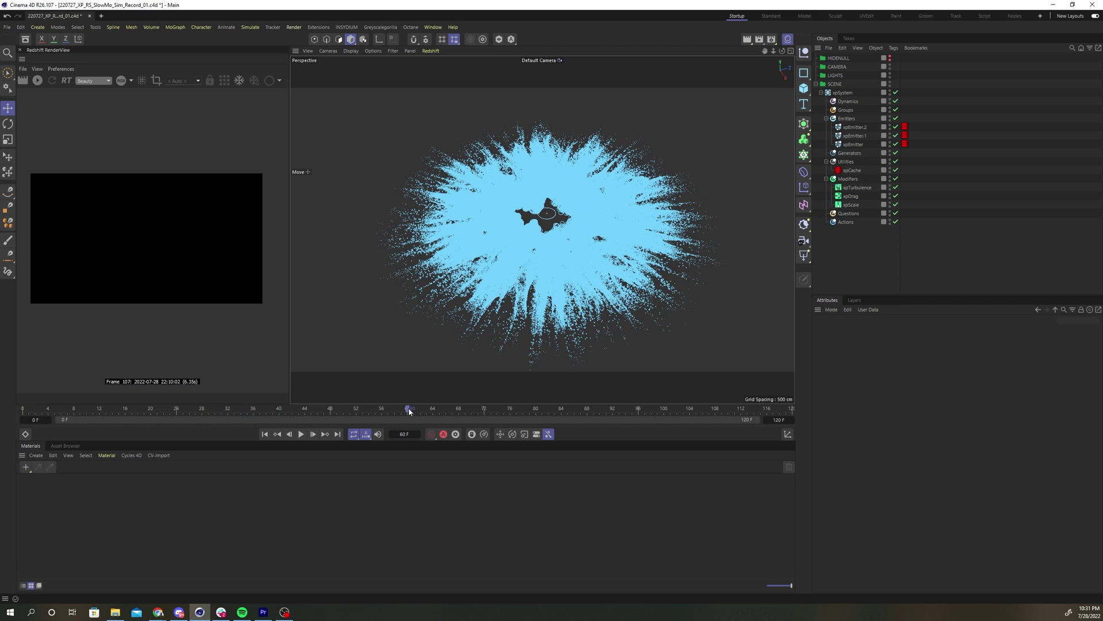
- Add an xpOpenVDBMesher generator to the system and use the three xpEmitters as its sources
left_click(562, 410)
left_click(1095, 370)
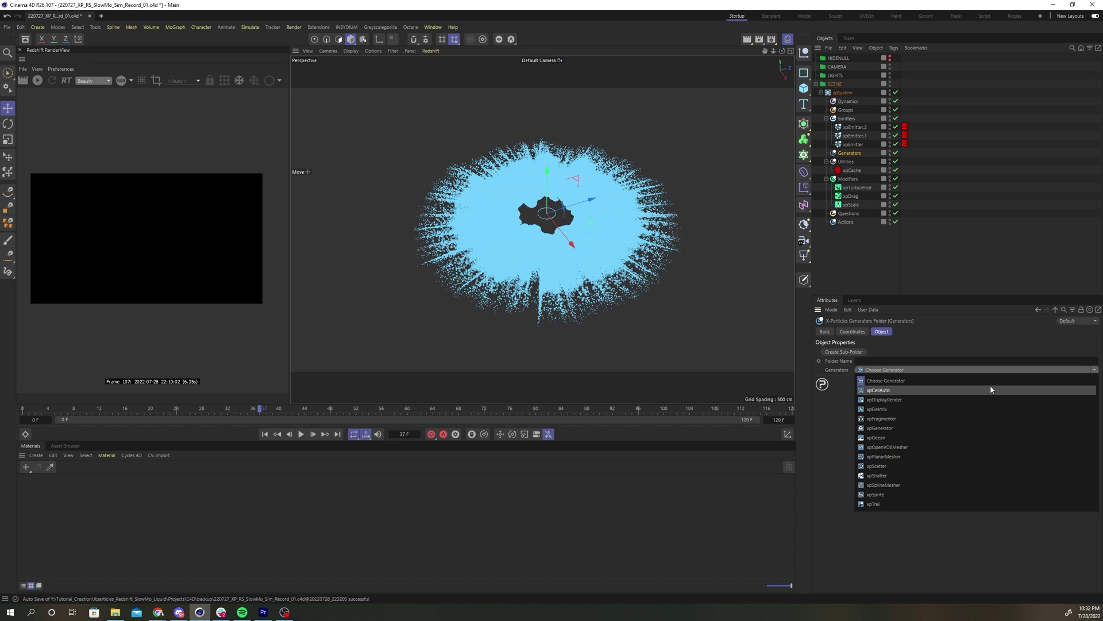
left_click(963, 448)
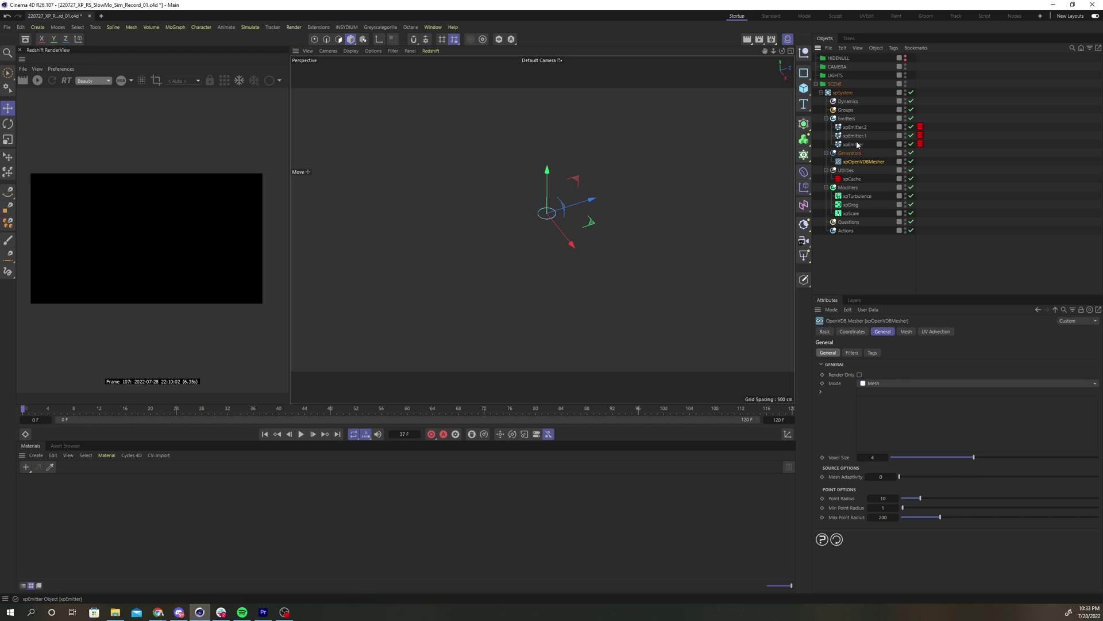
left_click_drag(858, 144, 887, 424)
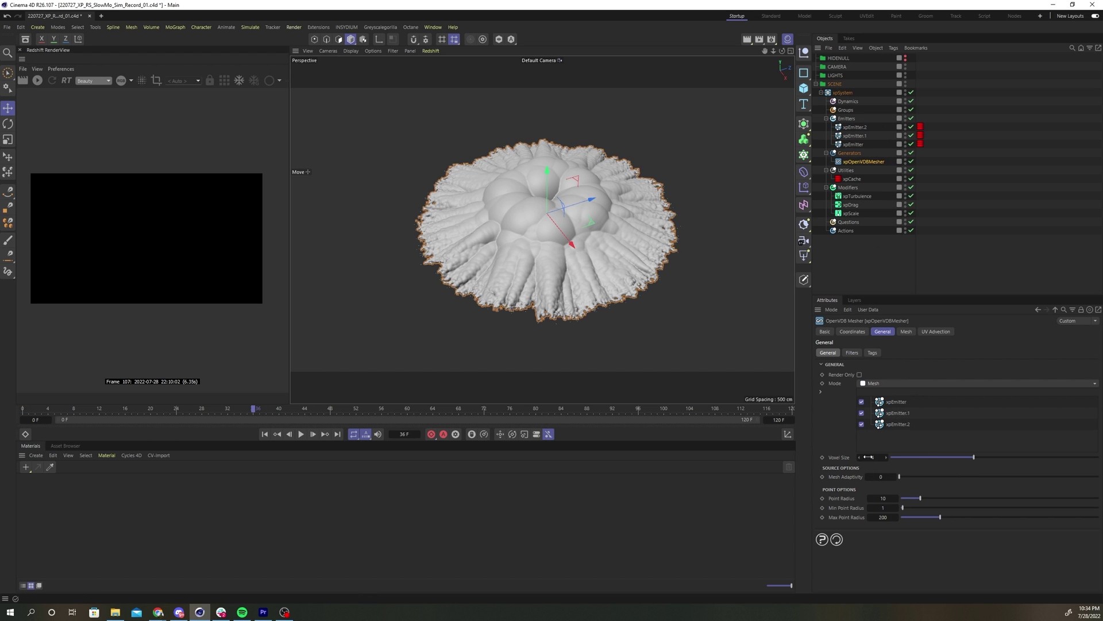
- Adjust the OpenVDB mesher's voxel size and set its point radius to 2
left_click(869, 457)
left_click(883, 498)
type("2")
key("Return")
- Enable filters on the OpenVDB mesher and set up a filter list of Laplacian, Mean and Curvature, removing the unneeded filters
left_click(851, 353)
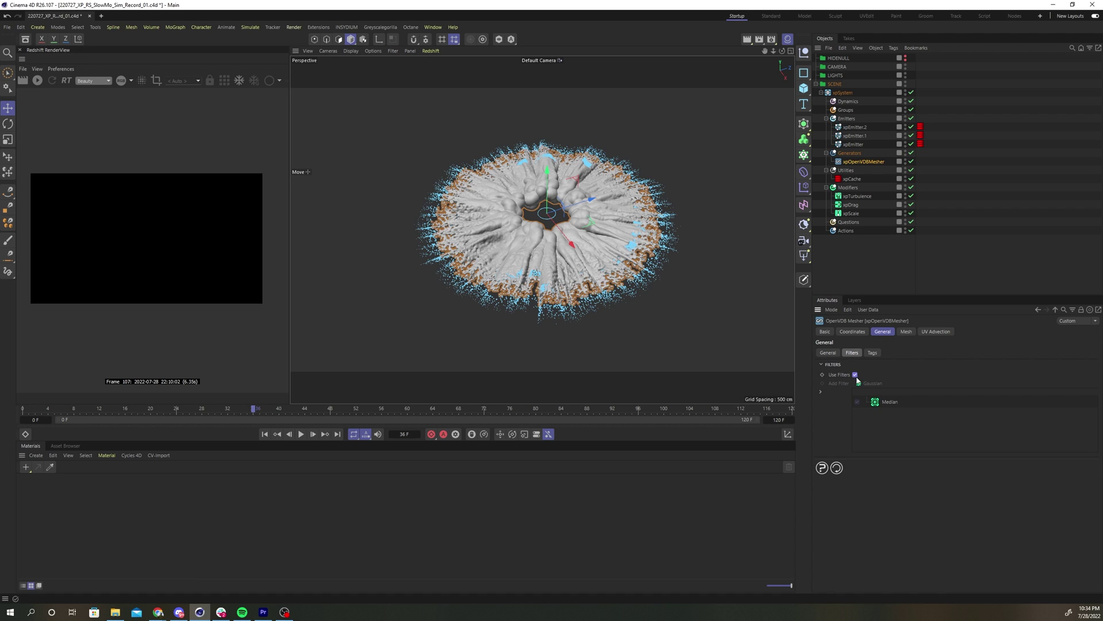
left_click(879, 385)
left_click(880, 385)
left_click(882, 414)
left_click(890, 386)
left_click(886, 418)
left_click(867, 389)
left_click(886, 421)
right_click(892, 402)
left_click(911, 508)
right_click(887, 401)
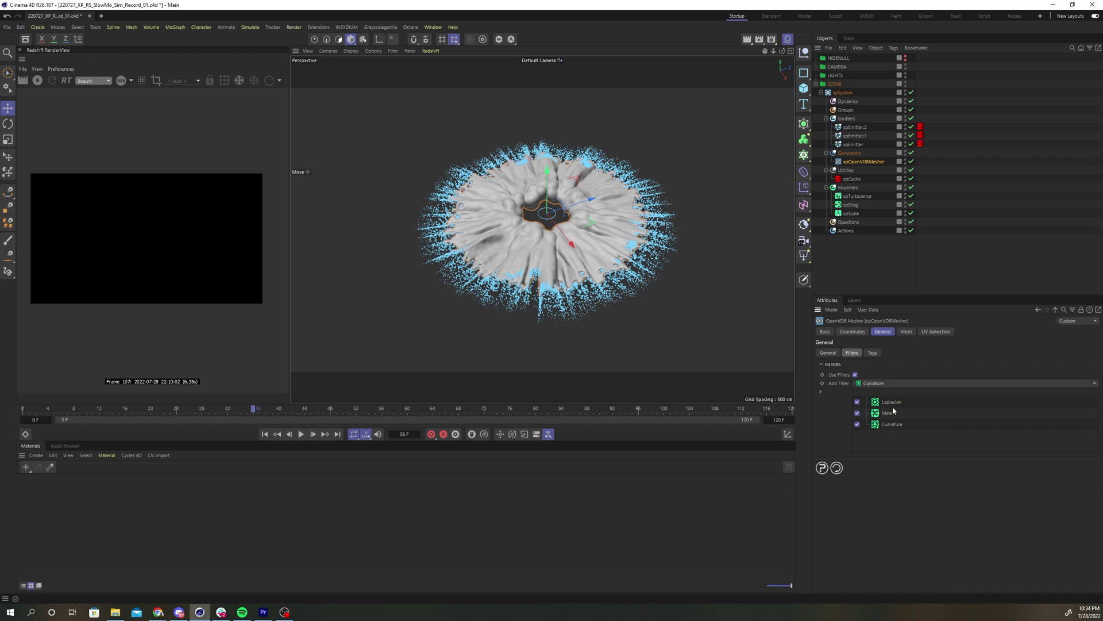
left_click(911, 509)
- Set the iterations to 2 for the Mean and Curvature filters
left_click(881, 465)
left_click(888, 413)
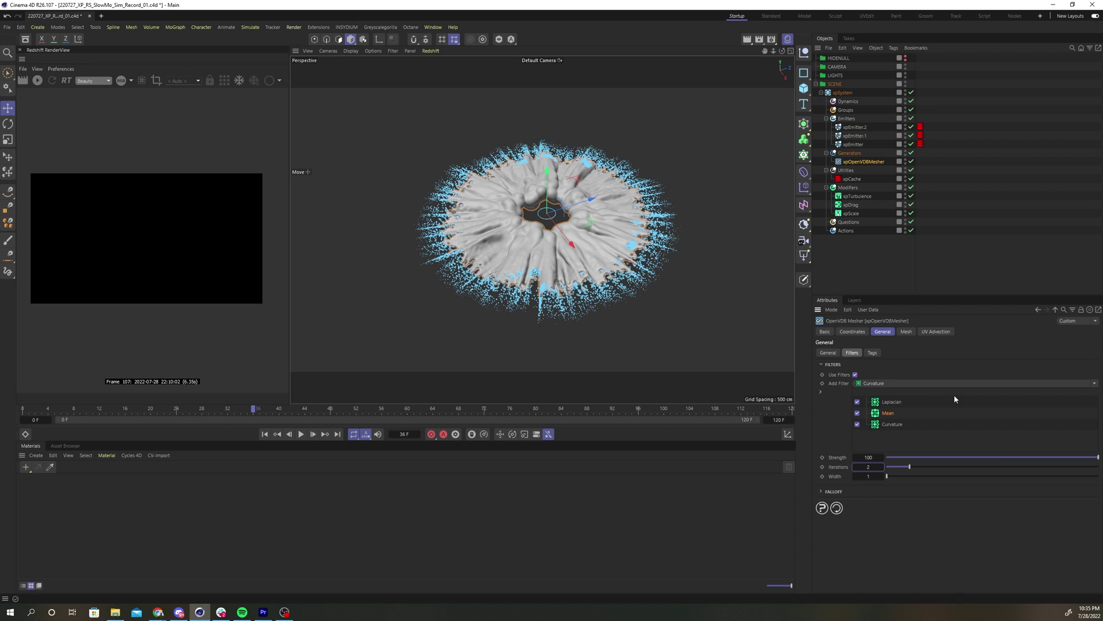
left_click(892, 424)
- Convert the mesher's state at frame 48 to a static object, and disable the emitters, original mesher, cache and modifiers
left_click(408, 409)
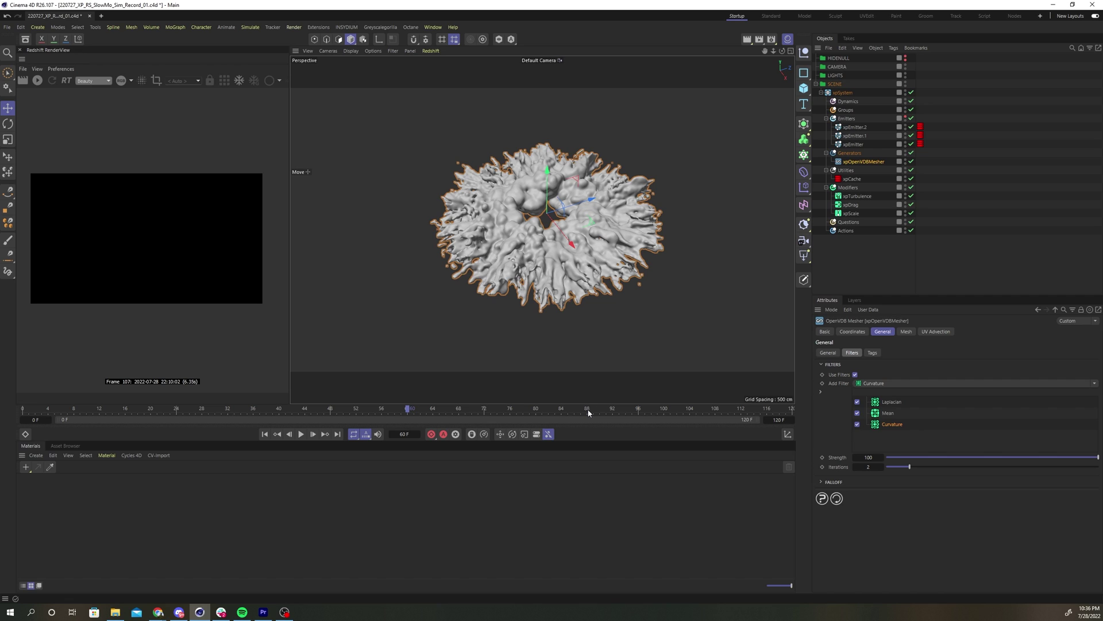
left_click_drag(588, 410, 328, 412)
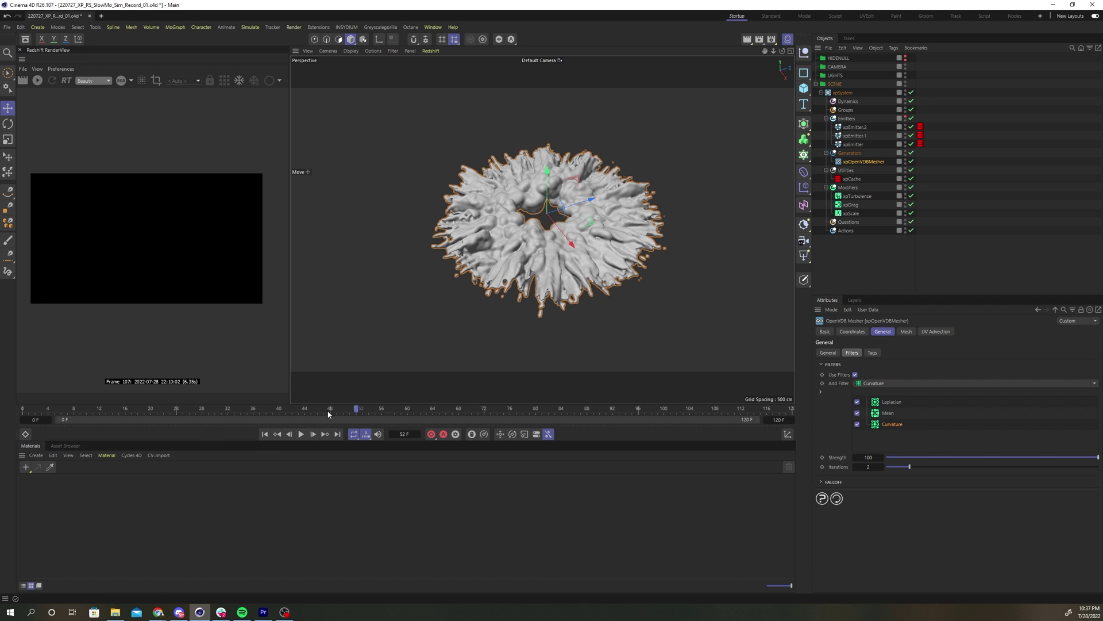
left_click(329, 413)
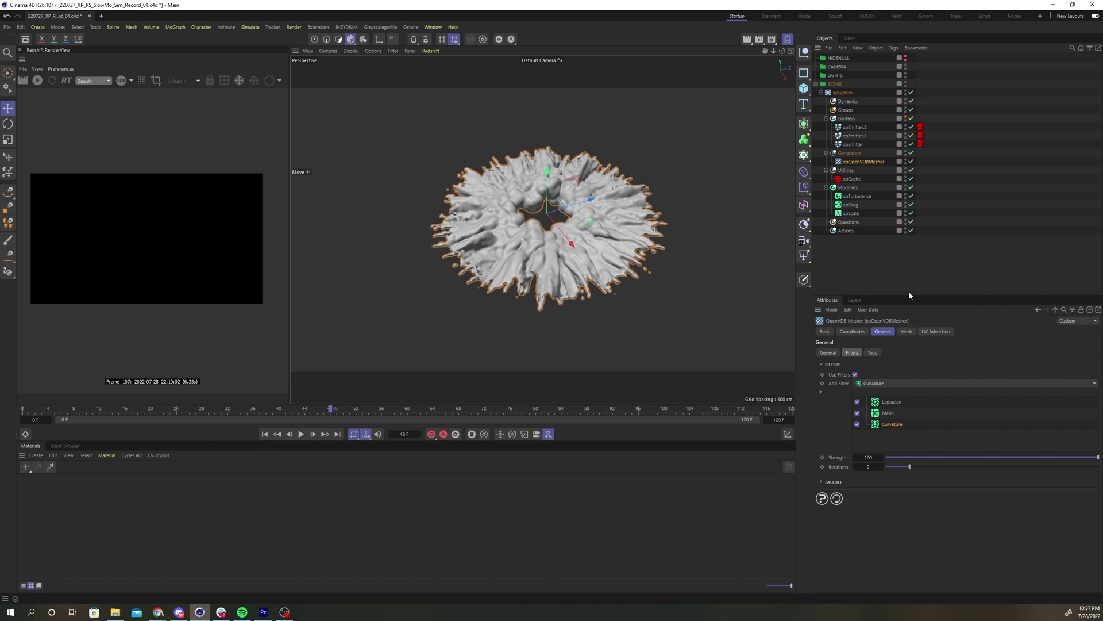
right_click(867, 162)
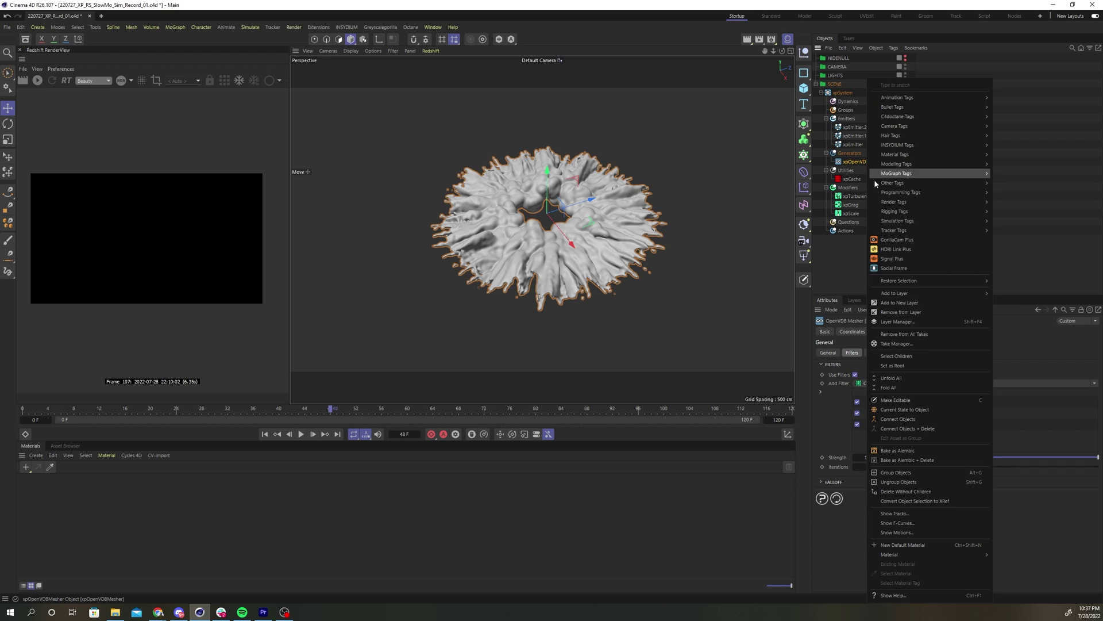
left_click(953, 409)
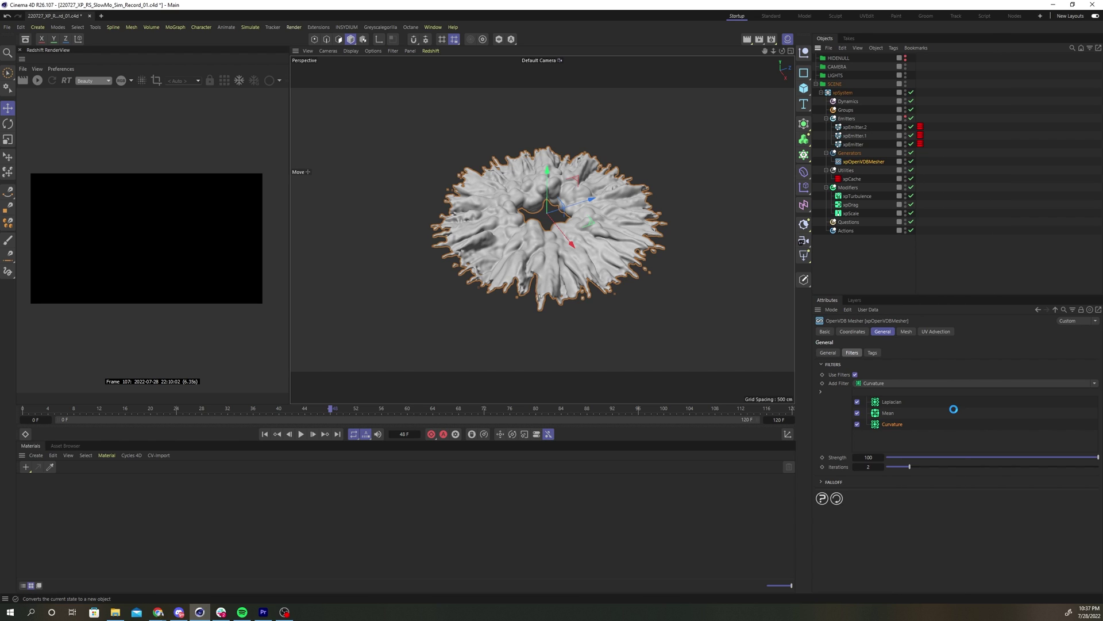
left_click_drag(911, 162, 923, 136)
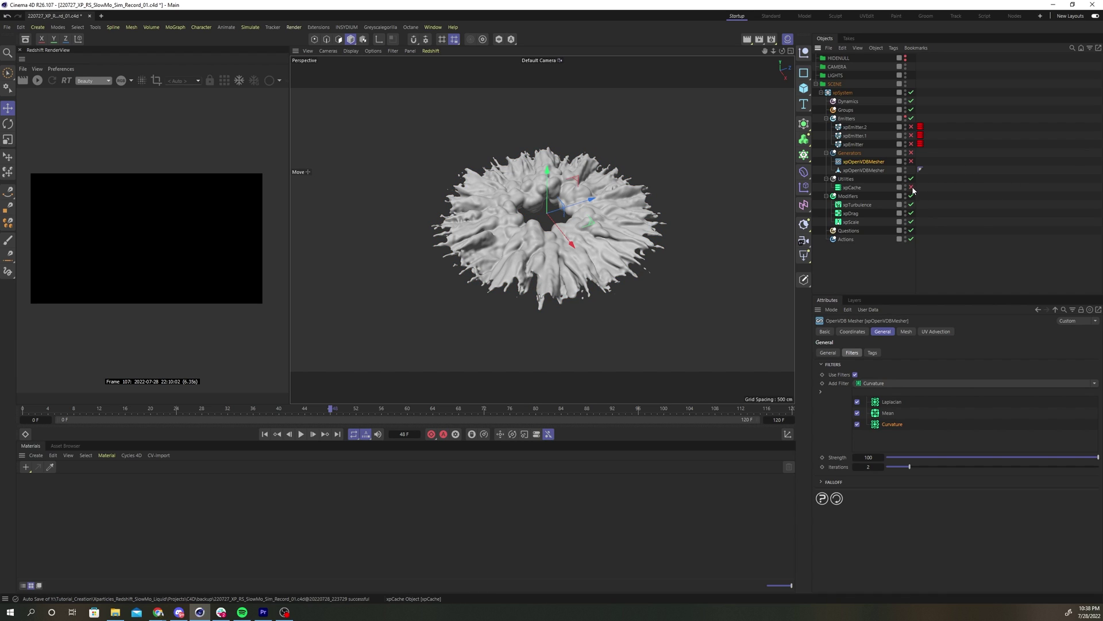
left_click(966, 213)
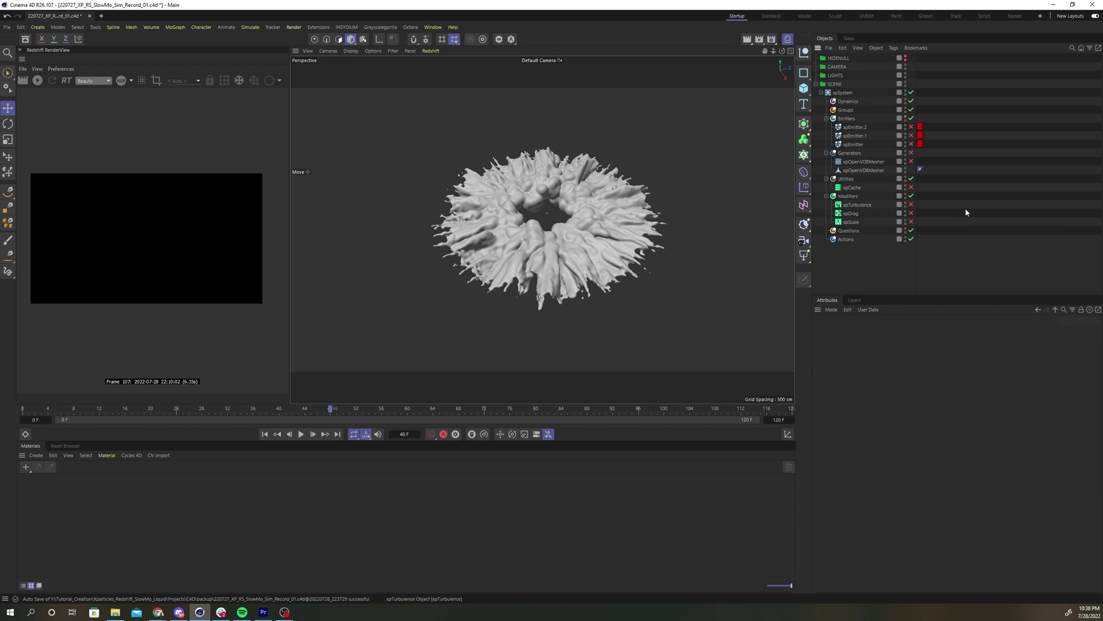
- Add a Redshift dome light and give it an HDRI Link Plus tag
left_click(807, 258)
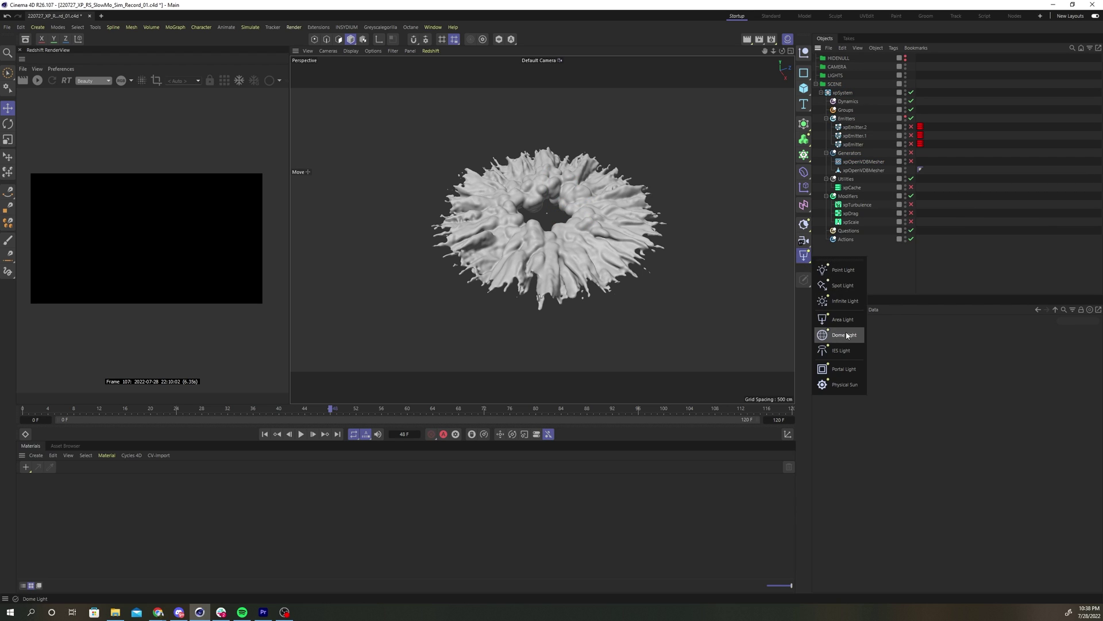
left_click(844, 334)
left_click_drag(846, 58, 840, 79)
left_click(894, 48)
left_click(913, 207)
left_click(844, 373)
left_click_drag(837, 412, 921, 75)
left_click(921, 75)
- Open the HDRI Link Plus library and load an HDRI into the dome light
left_click(845, 355)
left_click_drag(718, 256, 456, 65)
left_click_drag(651, 272, 922, 491)
left_click(340, 213)
scroll(824, 262, "down", 5)
scroll(823, 262, "down", 5)
double_click(823, 262)
left_click(913, 65)
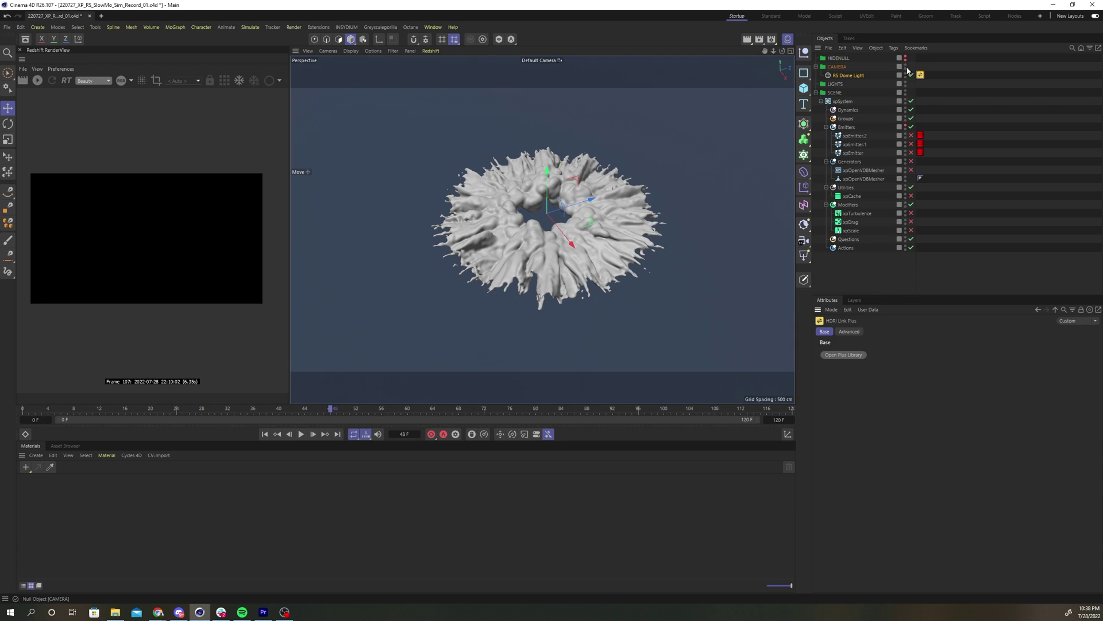
left_click(873, 273)
- Start the Redshift live render and enlarge the RenderView panel
left_click(39, 82)
left_click_drag(290, 263, 409, 263)
scroll(294, 263, "up", 3)
middle_click_drag(294, 263, 311, 268)
- Add a Redshift spot light, move the dome light into the LIGHTS group and refresh the live render
left_click(803, 255)
mouse_move(847, 75)
left_mouse_down()
mouse_move(838, 84)
mouse_move(850, 85)
left_mouse_up()
left_click(831, 301)
left_click(37, 81)
- Add a null named SpotLight_Rotate in the LIGHTS group as the spot light's parent
left_click(804, 53)
double_click(839, 85)
type("SpotLight_Rotate")
- Move the spot light away from the splash mesh and rotate it around the mesh with the SpotLight_Rotate null
left_click(854, 93)
left_click_drag(643, 205, 470, 259)
left_click(851, 85)
key("r")
left_click(851, 93)
left_click(38, 81)
- Set the spot light's exposure to 2
left_click(851, 93)
double_click(867, 406)
type("2")
key("Return")
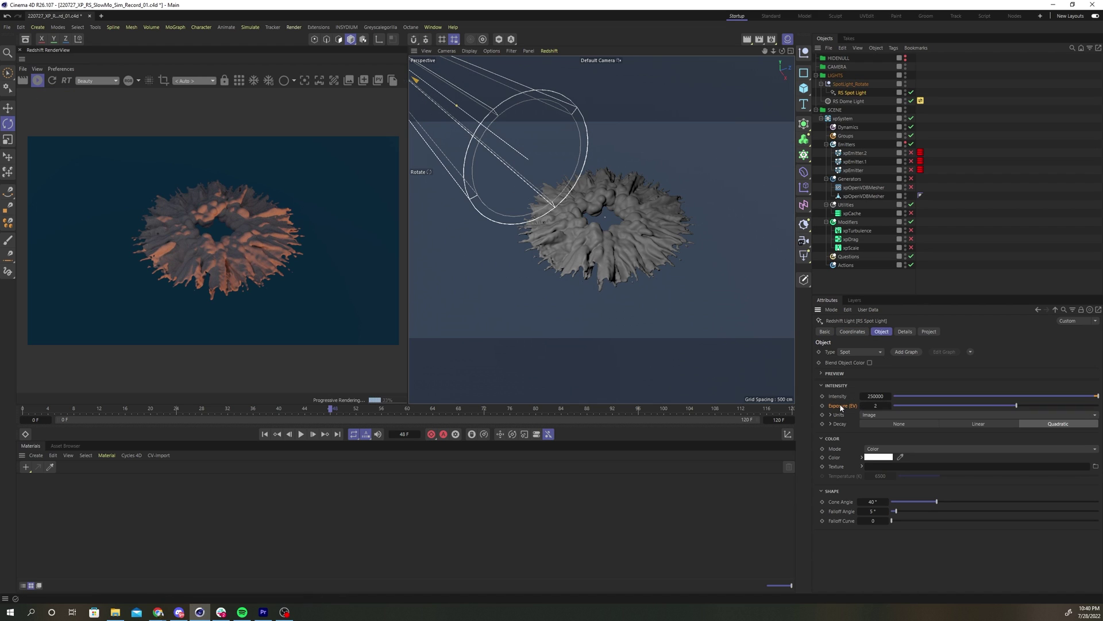
- Turn off the dome light's background so the HDRI does not render behind the mesh
left_click(920, 101)
left_click(849, 102)
left_click(882, 484)
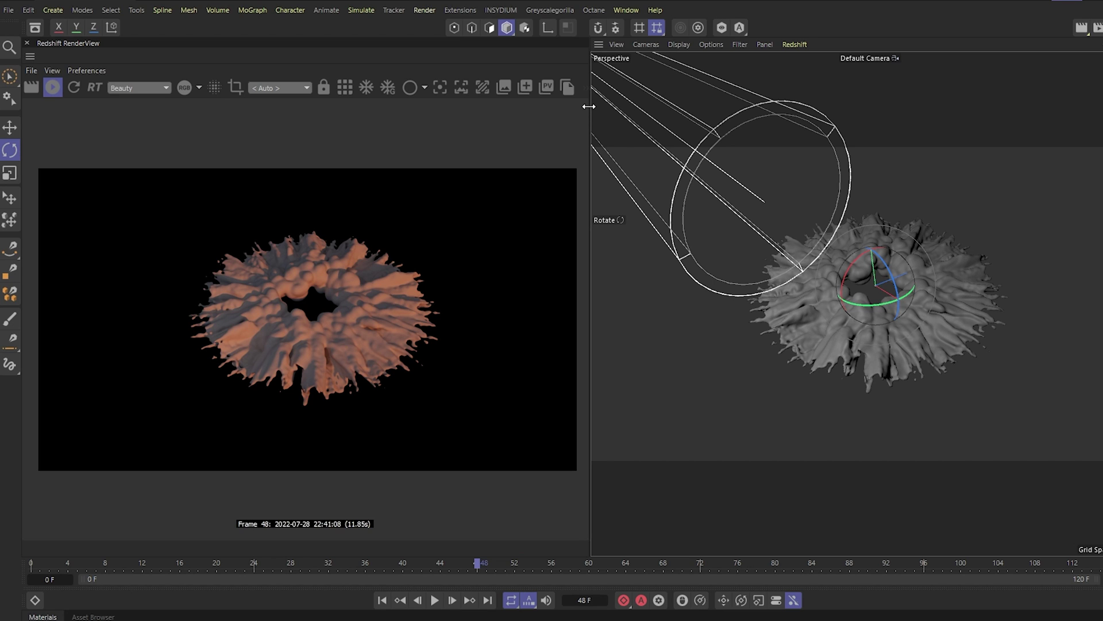
- Widen the RenderView, enable Photographic Exposure in its display settings and adjust the exposure options
left_click_drag(589, 106, 702, 106)
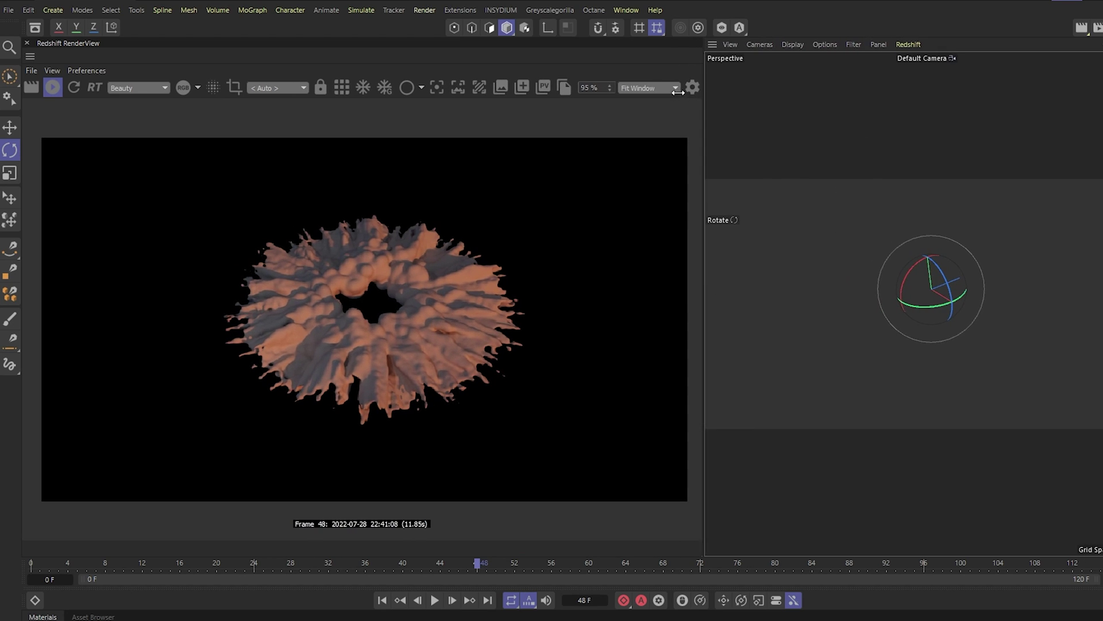
left_click(692, 88)
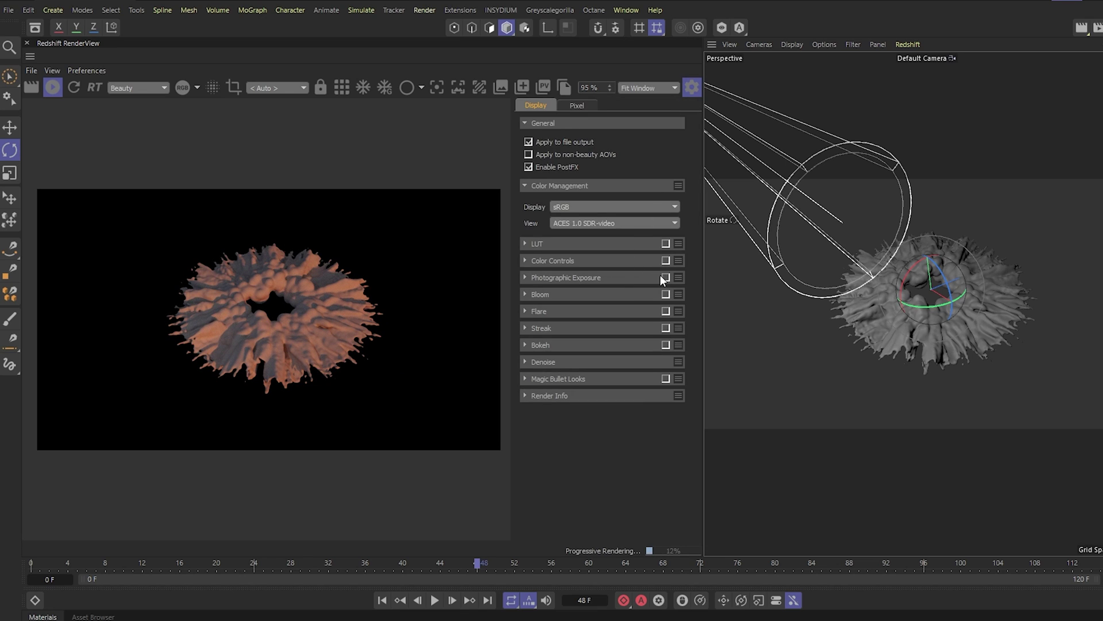
left_click(664, 278)
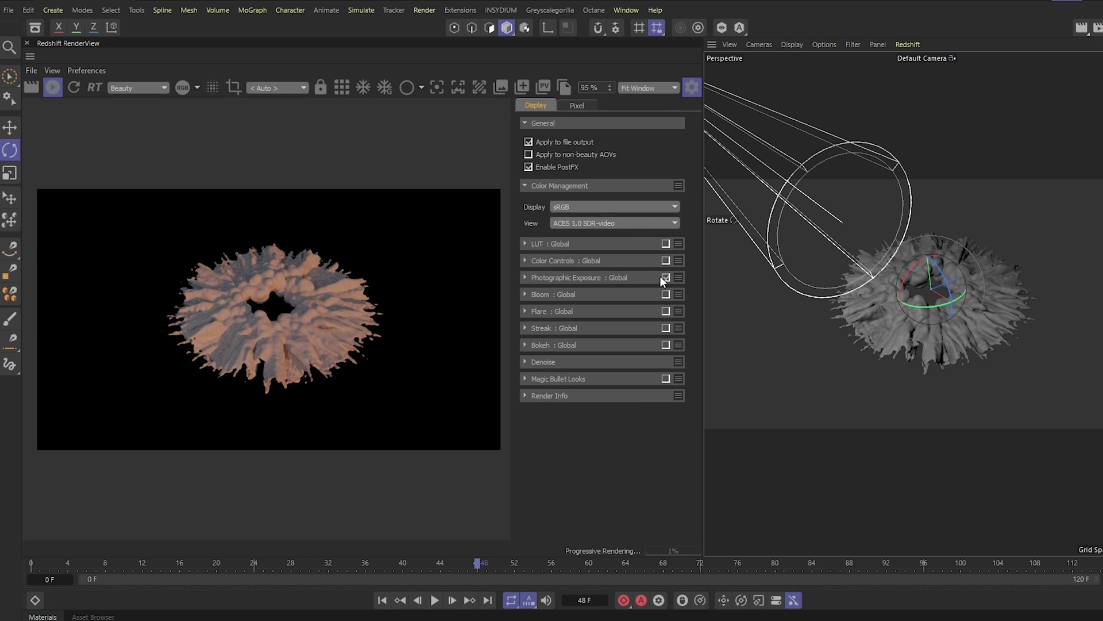
left_click(637, 277)
left_click_drag(603, 401, 648, 401)
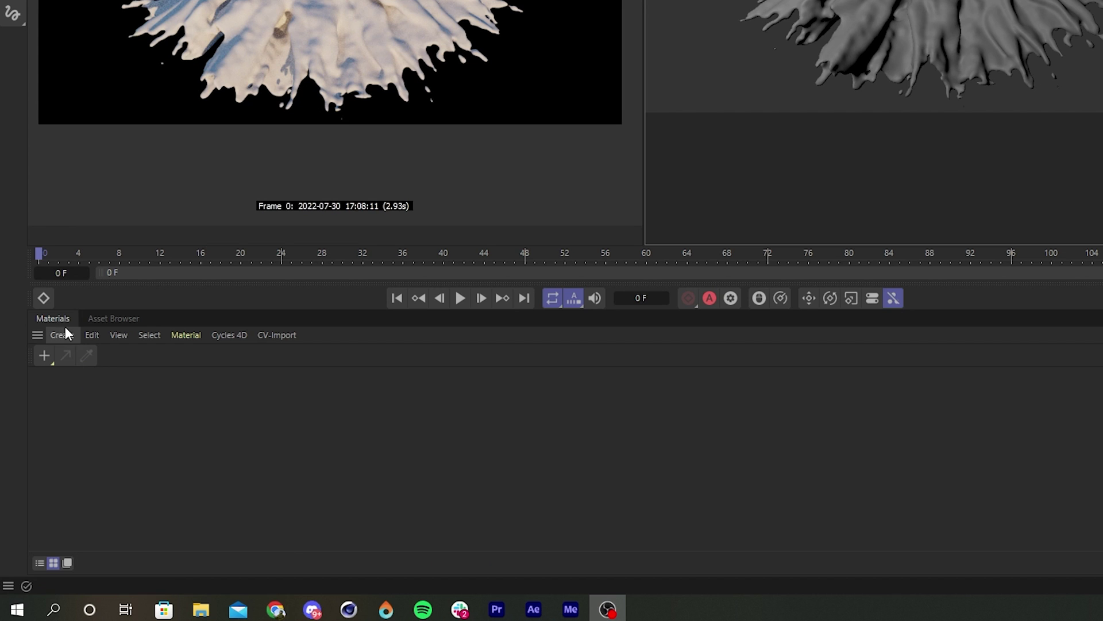
- Create a Redshift Standard material, apply it to the mesher and the converted mesh, and start the live render
left_click(62, 335)
mouse_move(138, 413)
mouse_move(247, 415)
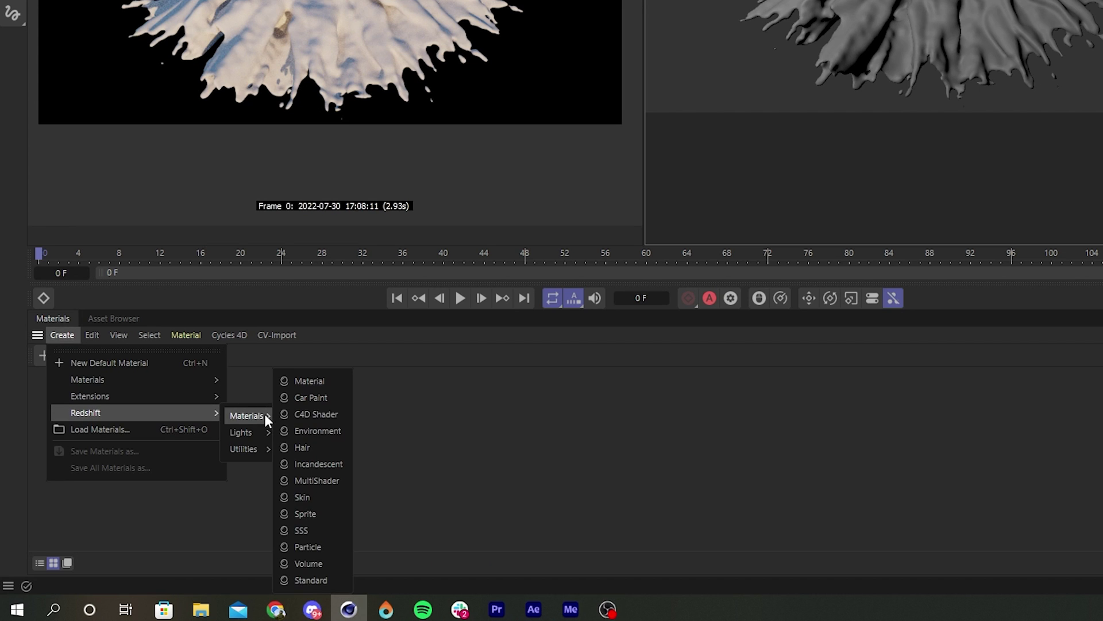
left_click(306, 580)
left_click_drag(64, 403, 672, 296)
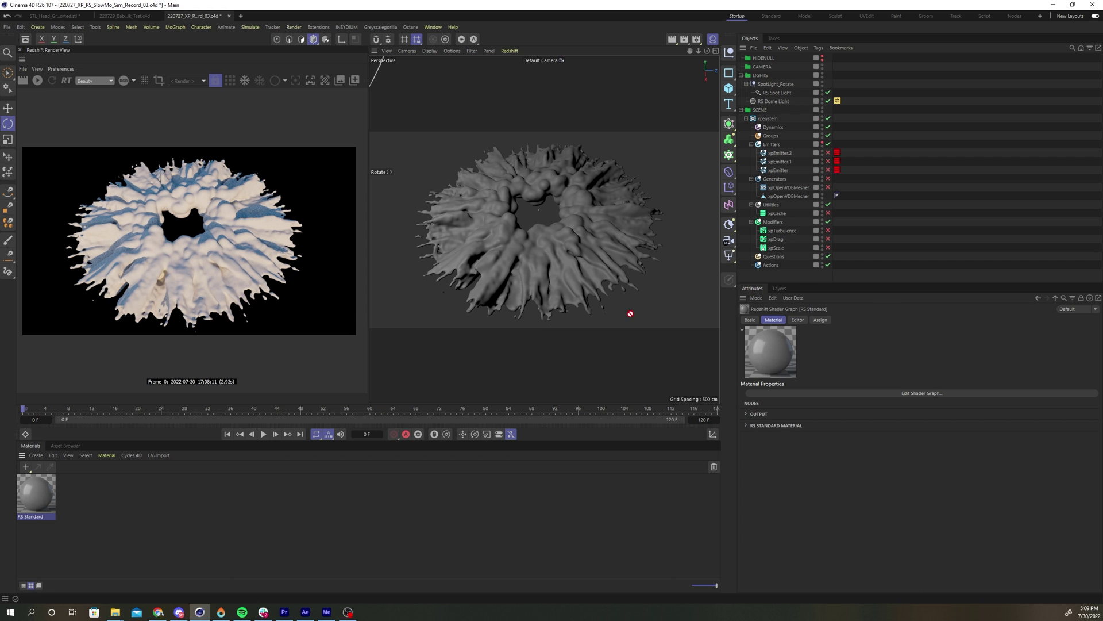
left_click_drag(797, 189, 847, 196)
left_click(874, 212)
left_click(37, 80)
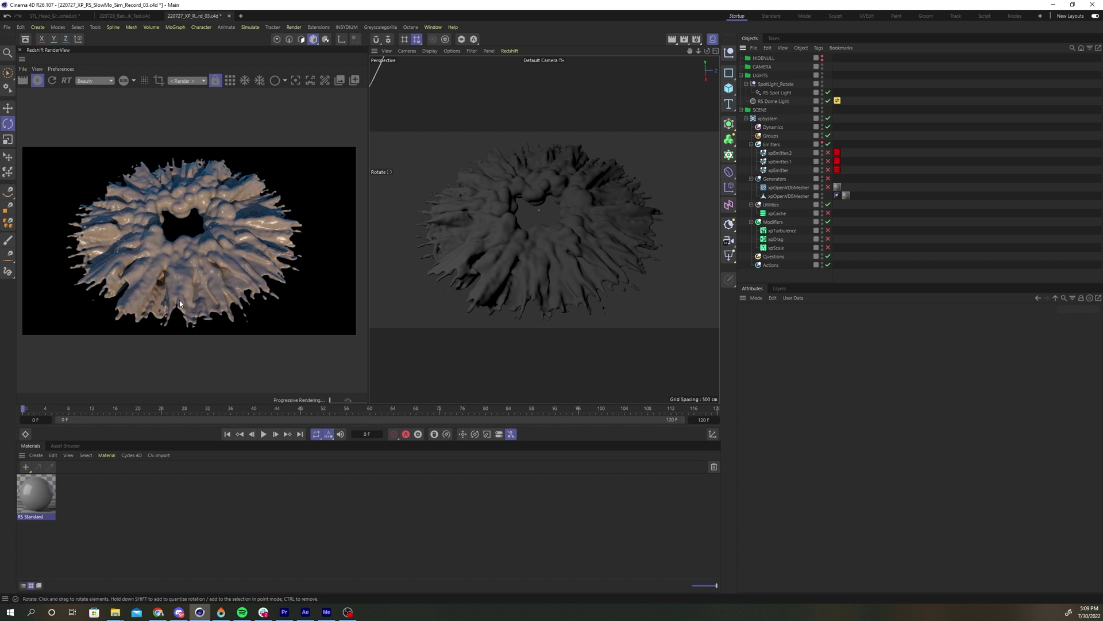
- Open the RS Standard material's shader graph and set the base weight to 0 and reflection roughness to 0.1
double_click(36, 494)
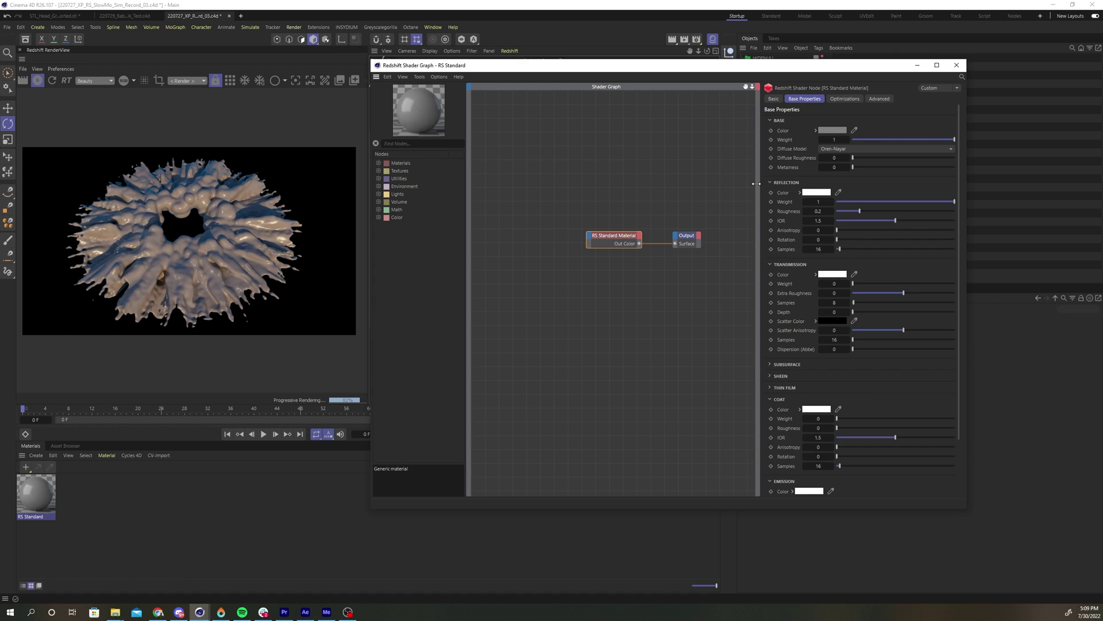
left_click_drag(756, 183, 752, 185)
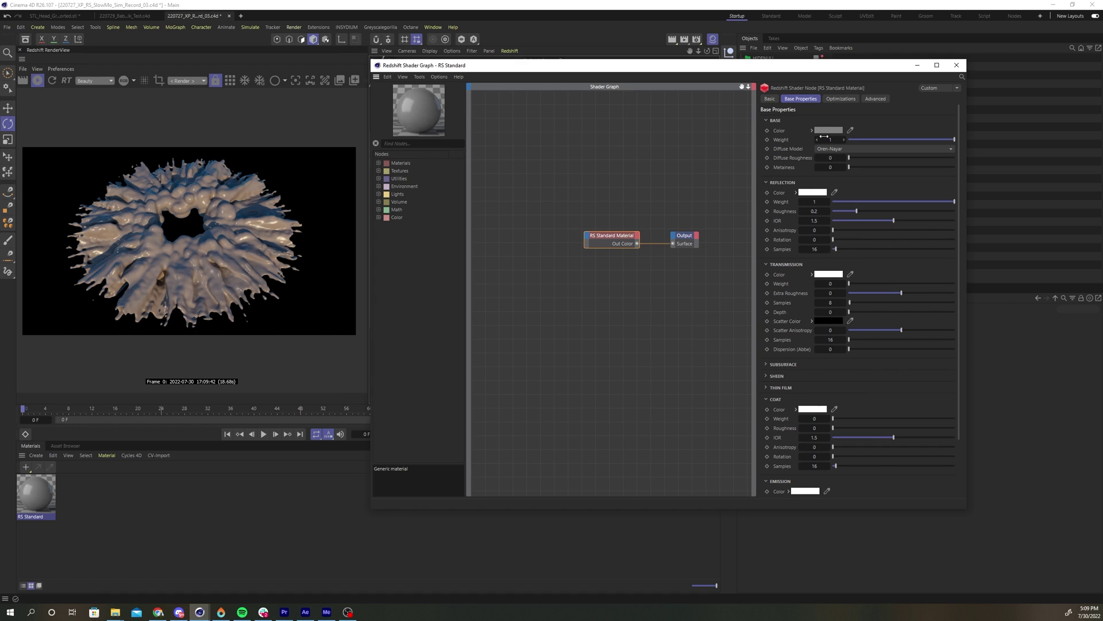
left_click_drag(925, 140, 752, 146)
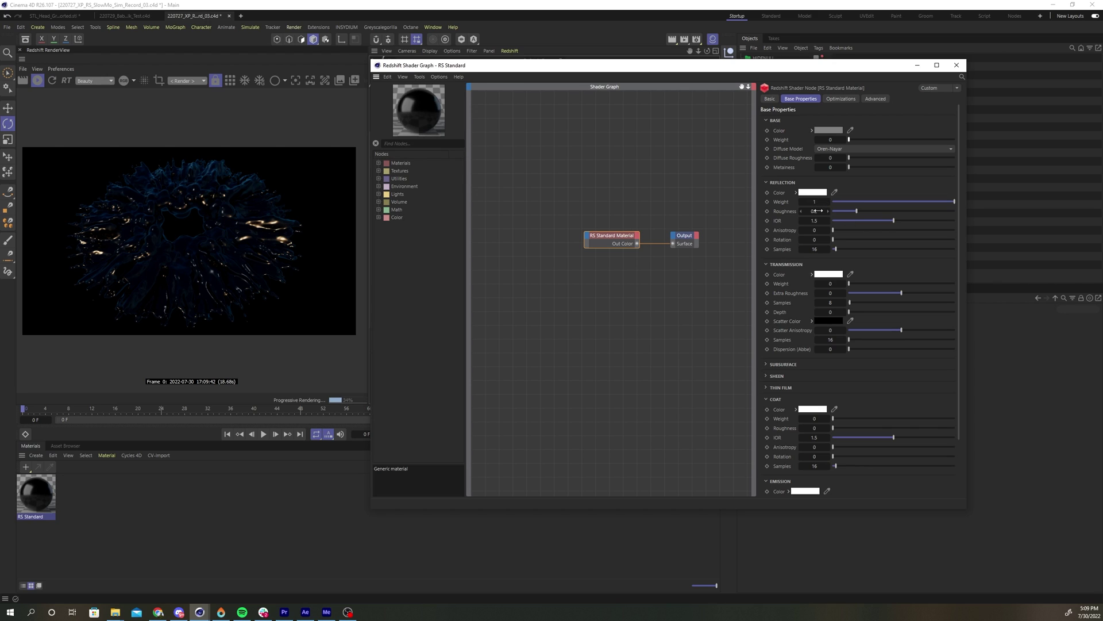
type("0.1")
key("Return")
- Set the material's transmission weight to 0.9, its transmission color to pale orange and the Dispersion (Abbe) to 9
left_click(840, 283)
type(".9")
key("Return")
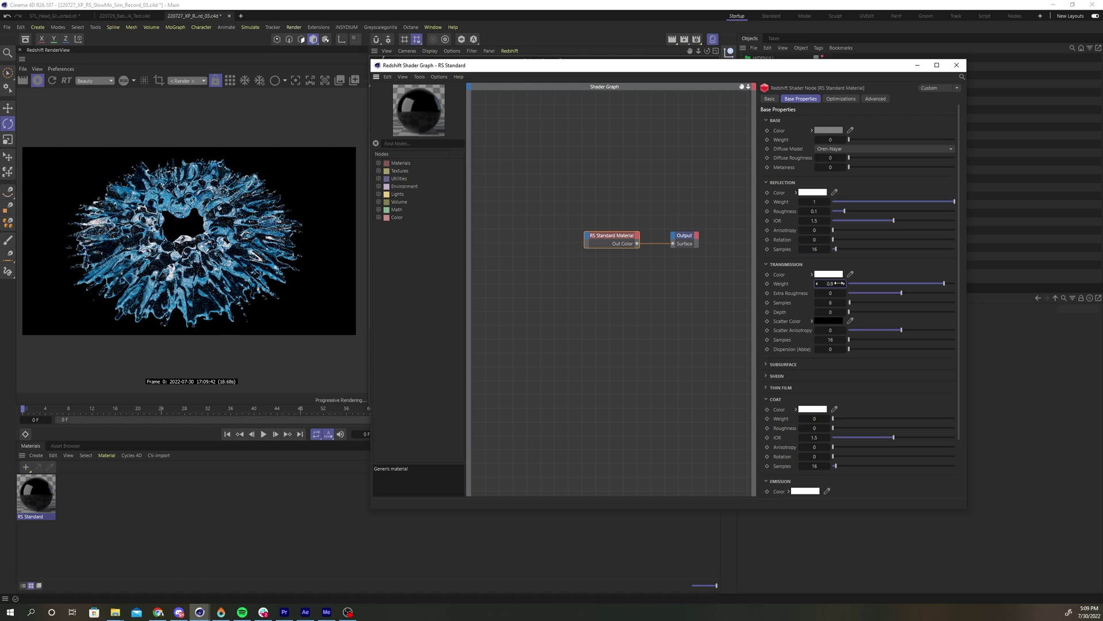
left_click(836, 275)
left_click_drag(849, 364, 869, 365)
left_click_drag(849, 355, 902, 333)
left_click(915, 285)
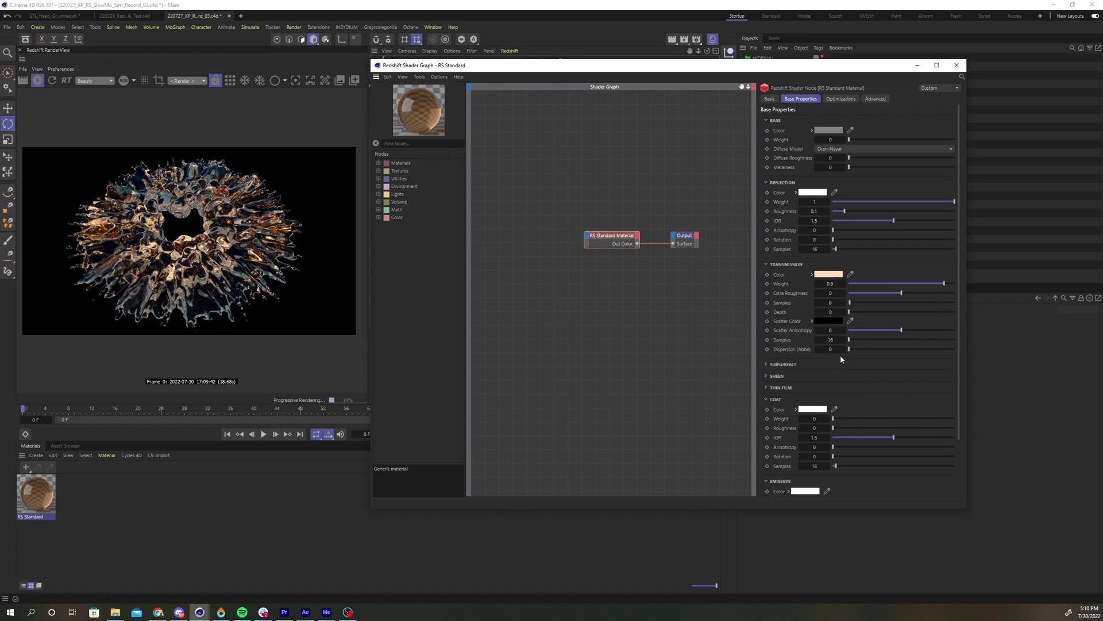
type("9")
key("Return")
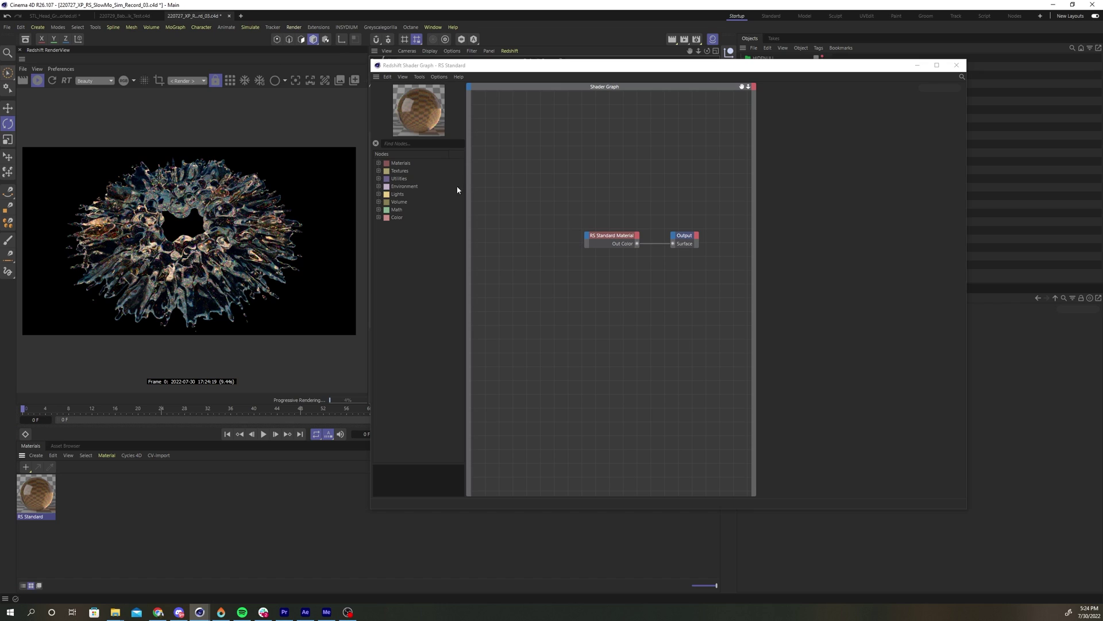
- Add a second Standard Material node to the shader graph and connect it to the output surface
left_click(433, 142)
type("sta")
key("Return")
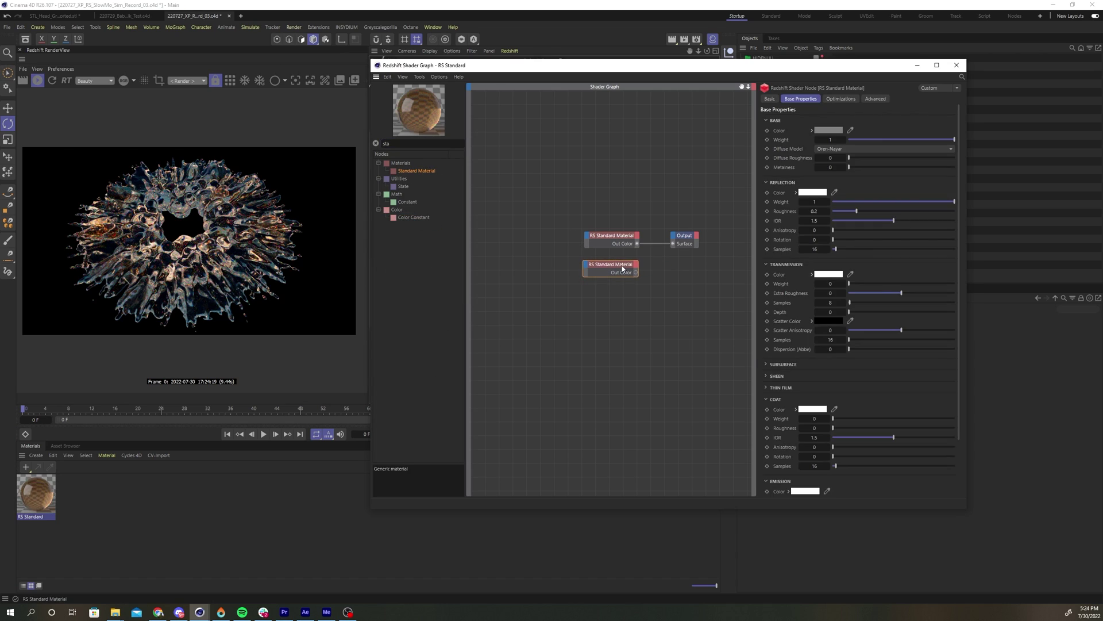
double_click(621, 266, "alt")
- Give the second Standard Material a light orange base color, metalness 1 and reflection roughness 0
left_click(829, 131)
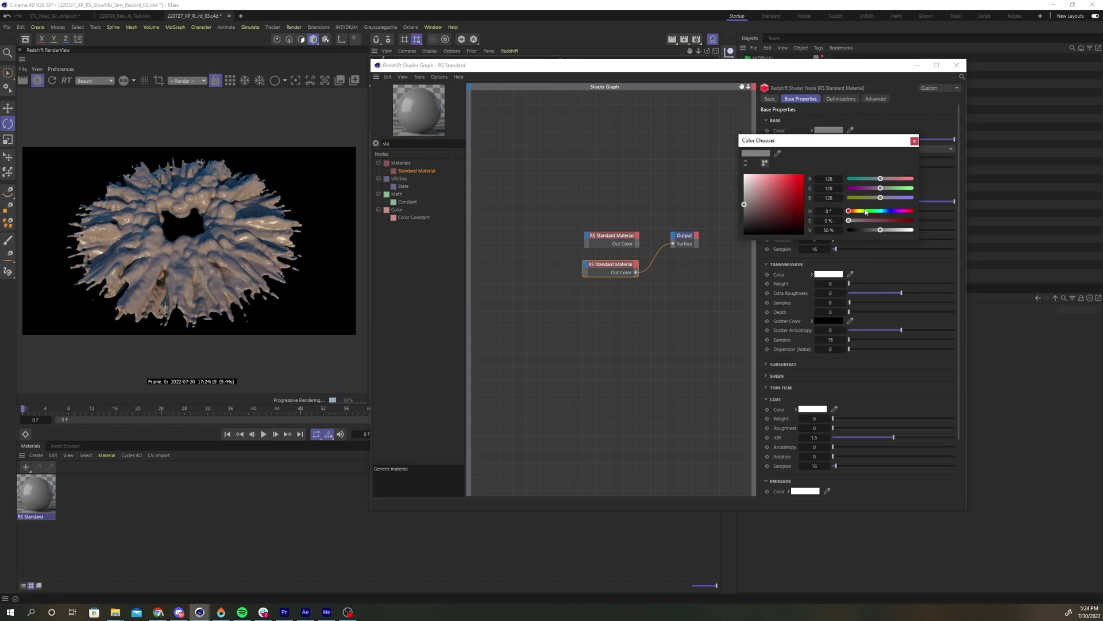
left_click(854, 211)
left_click(776, 174)
left_click(914, 142)
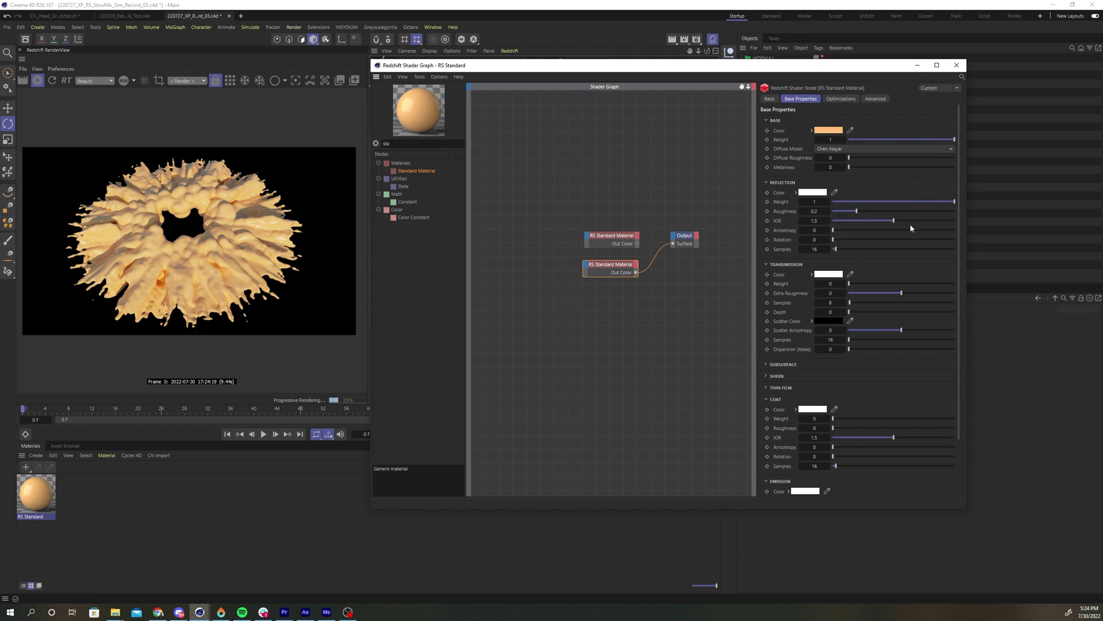
left_click_drag(851, 166, 987, 174)
left_click(820, 211)
key("Return")
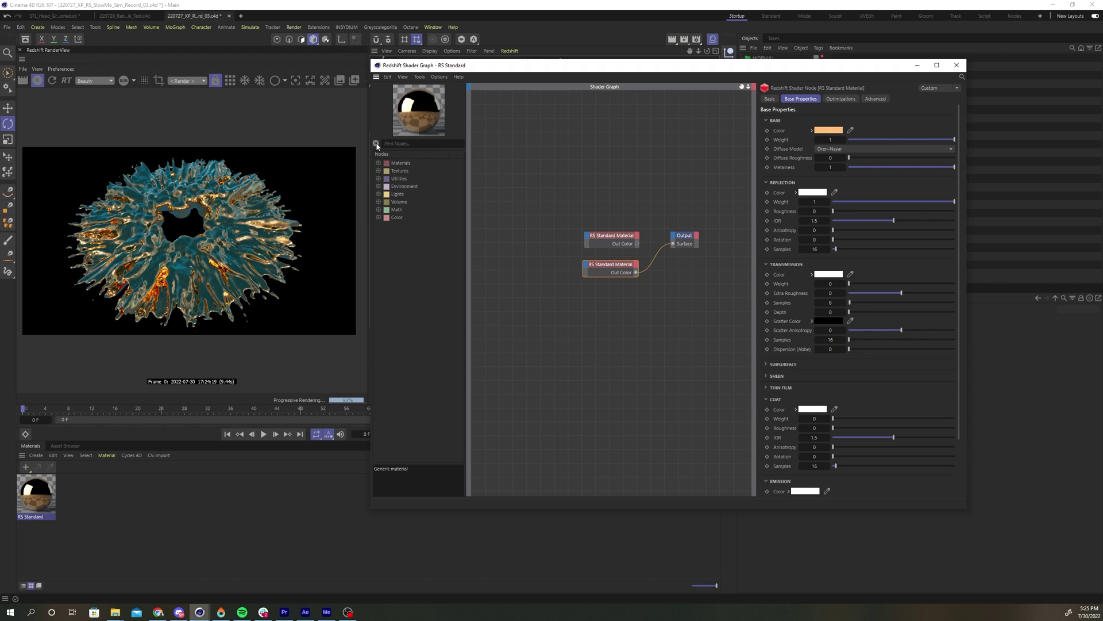
- Add a Material Blender node to the shader graph and connect the first Standard Material to its Base Color
left_click(416, 144)
type("materi")
left_click_drag(416, 178, 661, 176)
left_click_drag(637, 243, 638, 179)
left_click(649, 184)
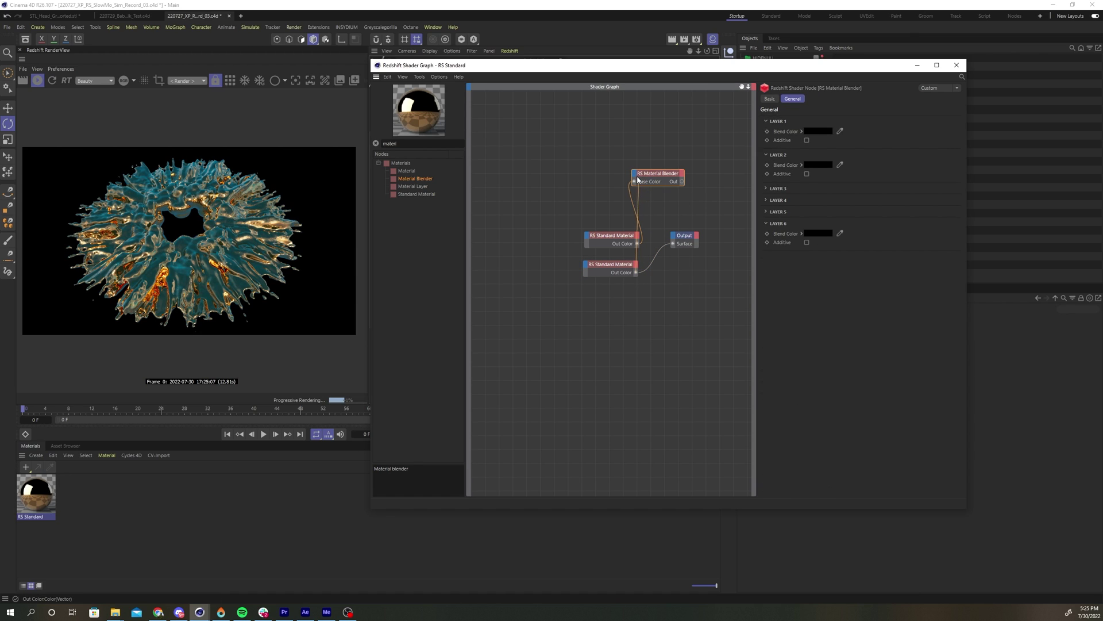
- Connect the second Standard Material to the blender's Layer Color 1 and route the blender to the output surface
left_click_drag(635, 272, 639, 178)
mouse_move(654, 211)
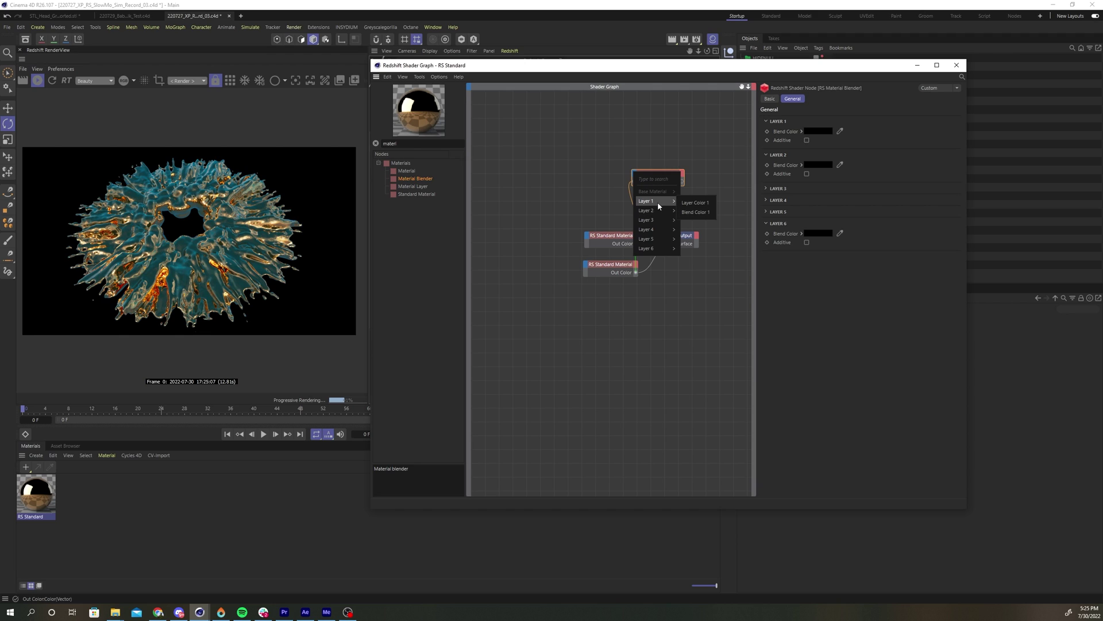
left_click(690, 201)
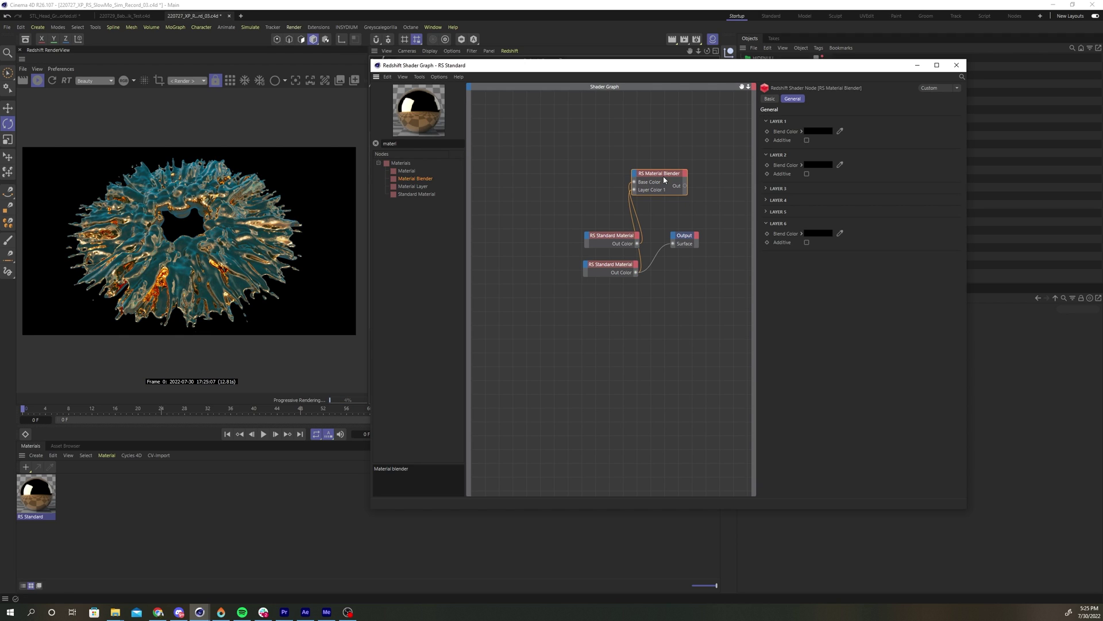
key("o")
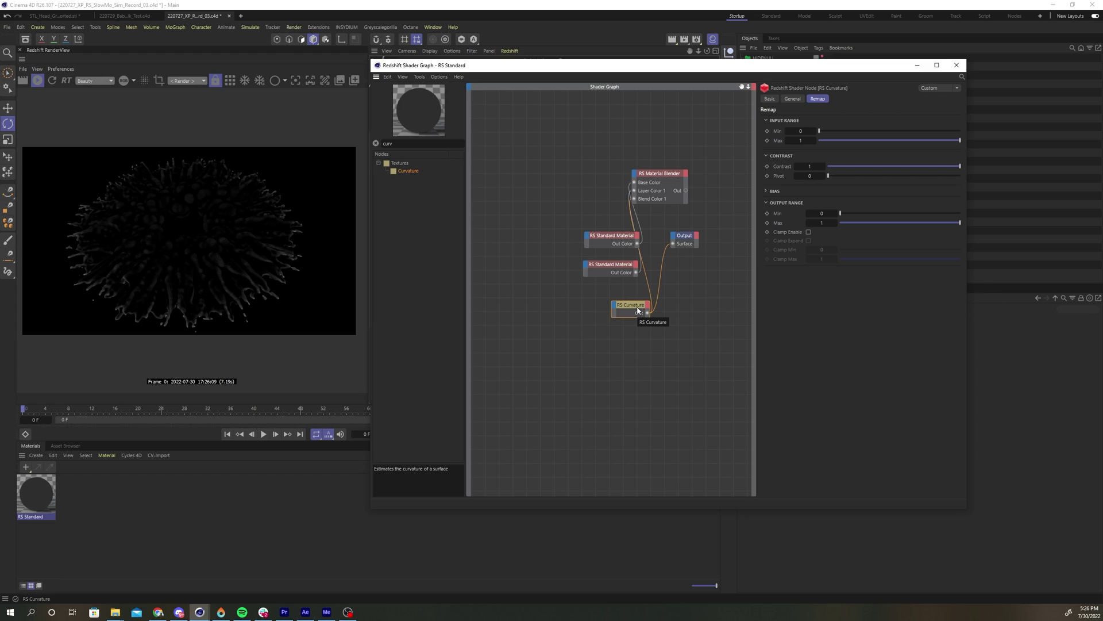
- Set the output range minimum in the RS Curvature node's remap settings to -0.1
left_click(818, 213)
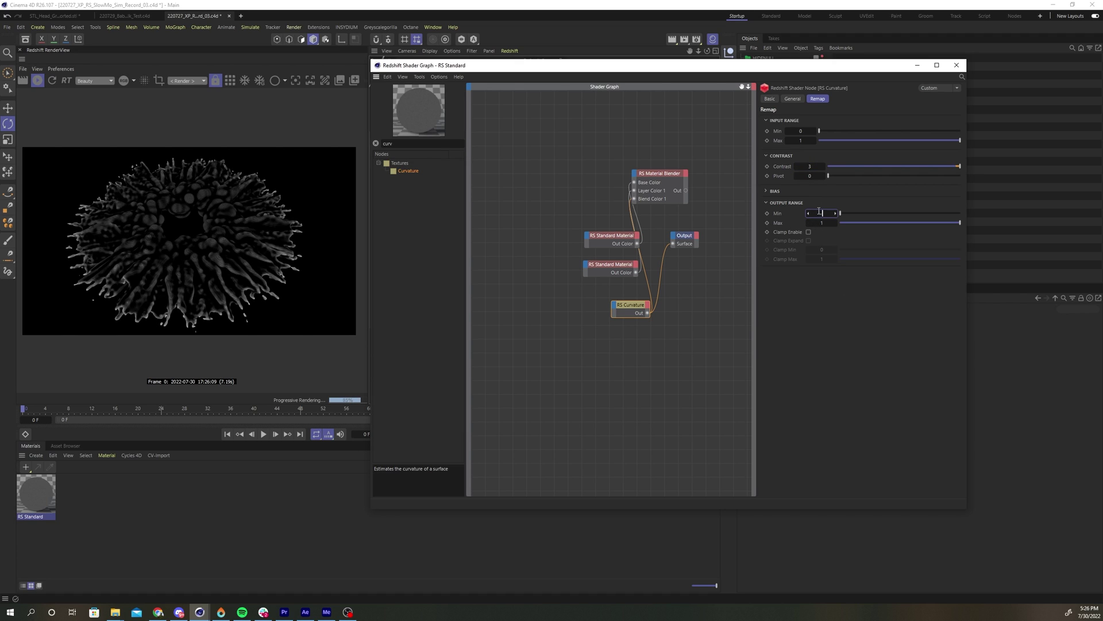
type("-0.1")
key("Return")
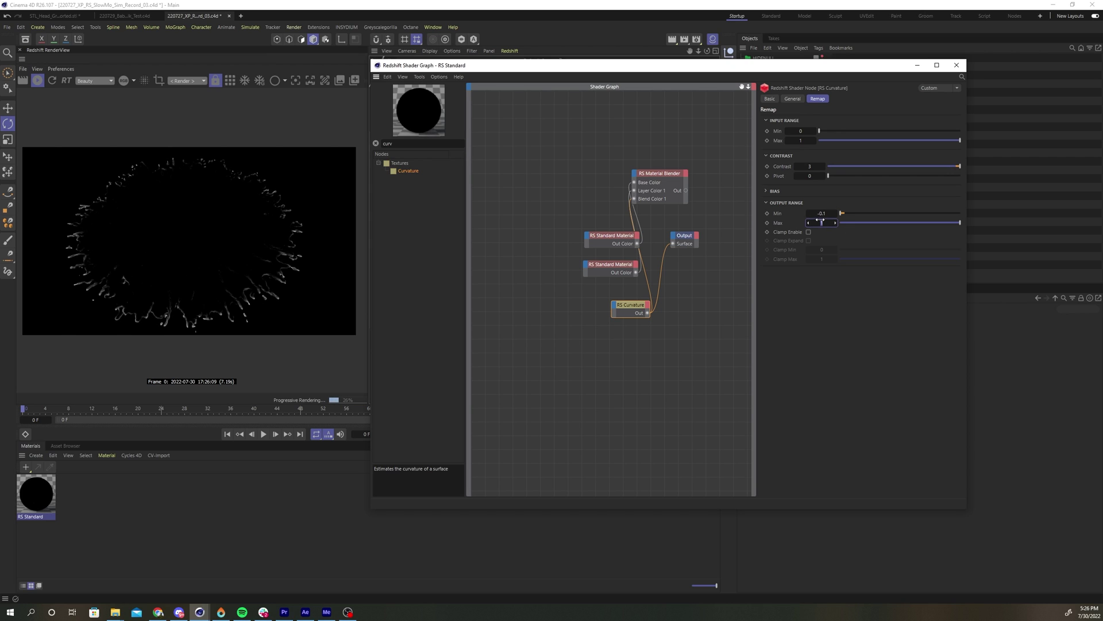
- Connect the RS Material Blender to the output surface and inspect the blended material on the liquid mesh up close
left_click(674, 178)
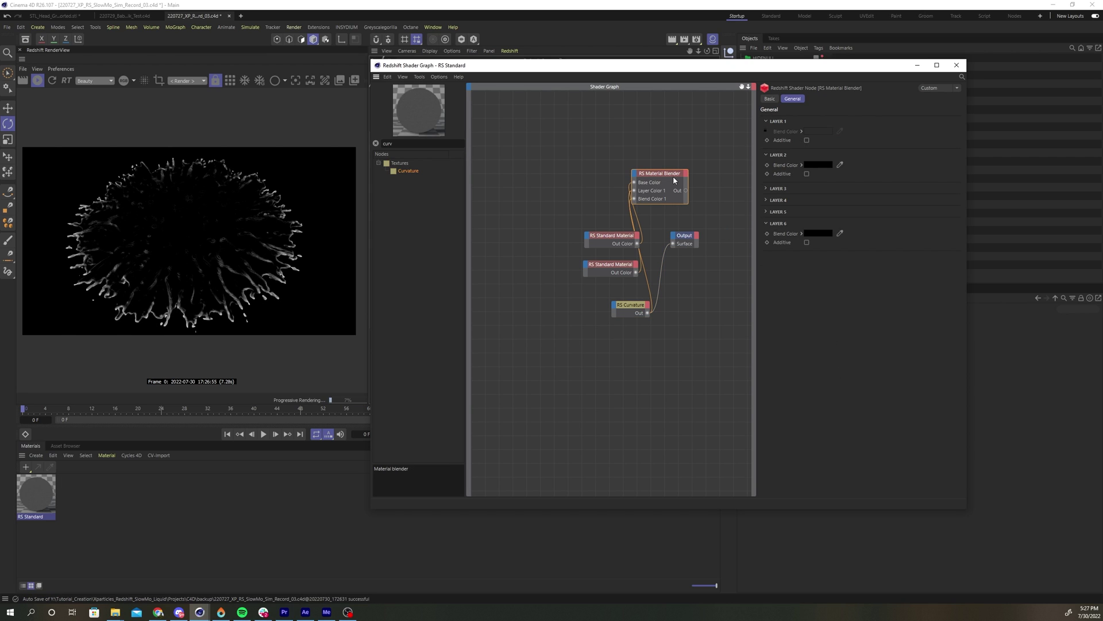
key("o")
scroll(597, 282, "up", 3)
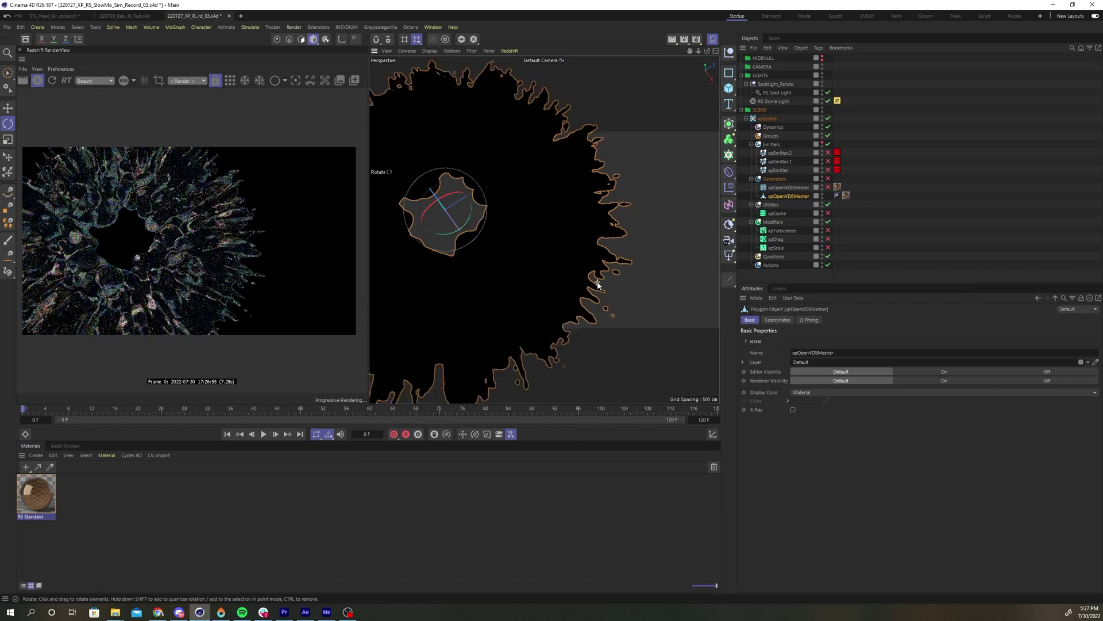
scroll(596, 283, "up", 3)
left_click_drag(529, 307, 488, 249, "alt")
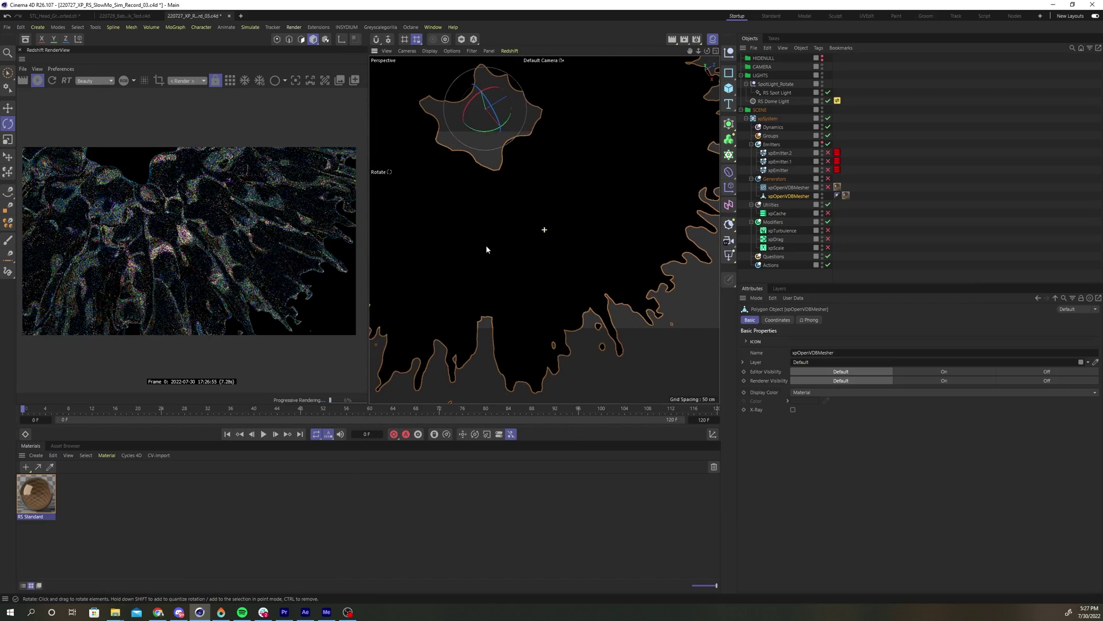
middle_click_drag(488, 248, 632, 140, "alt")
scroll(512, 258, "down", 5)
left_click_drag(512, 257, 424, 227, "alt")
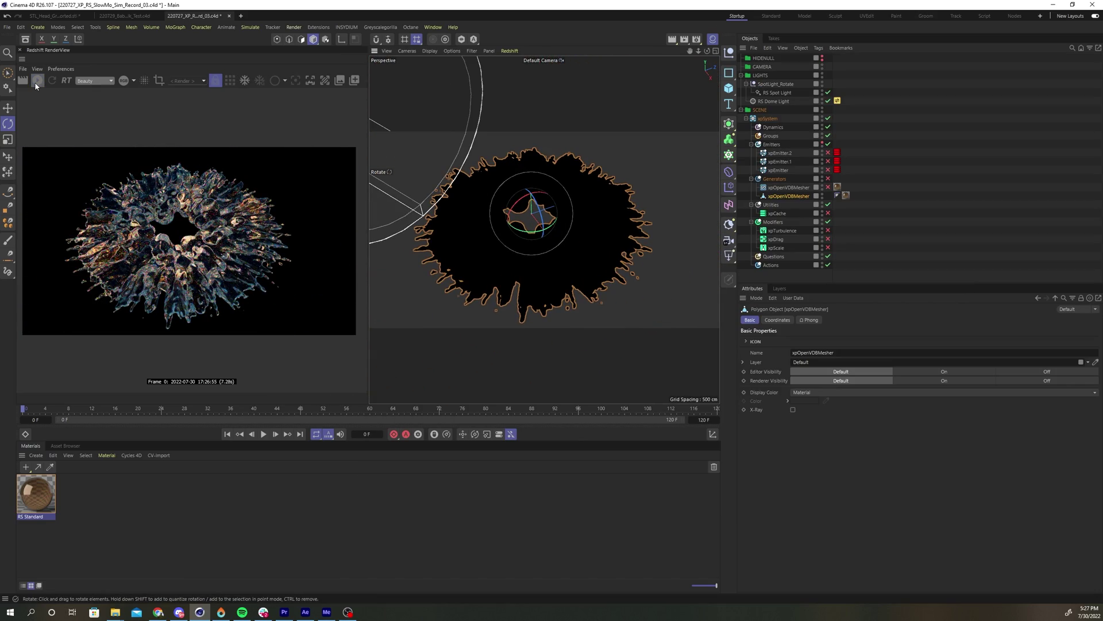
- Hide the polygon copy of xpOpenVDBMesher and re-enable the X-Particles generators, cache and modifiers
left_click(822, 196, "ctrl")
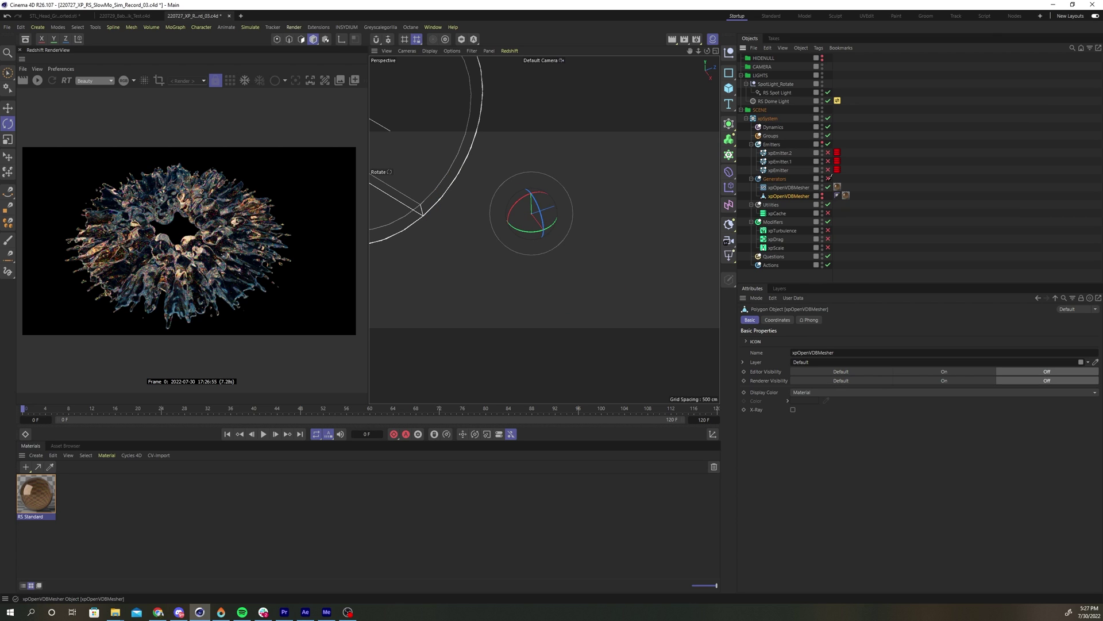
left_click_drag(830, 174, 831, 237)
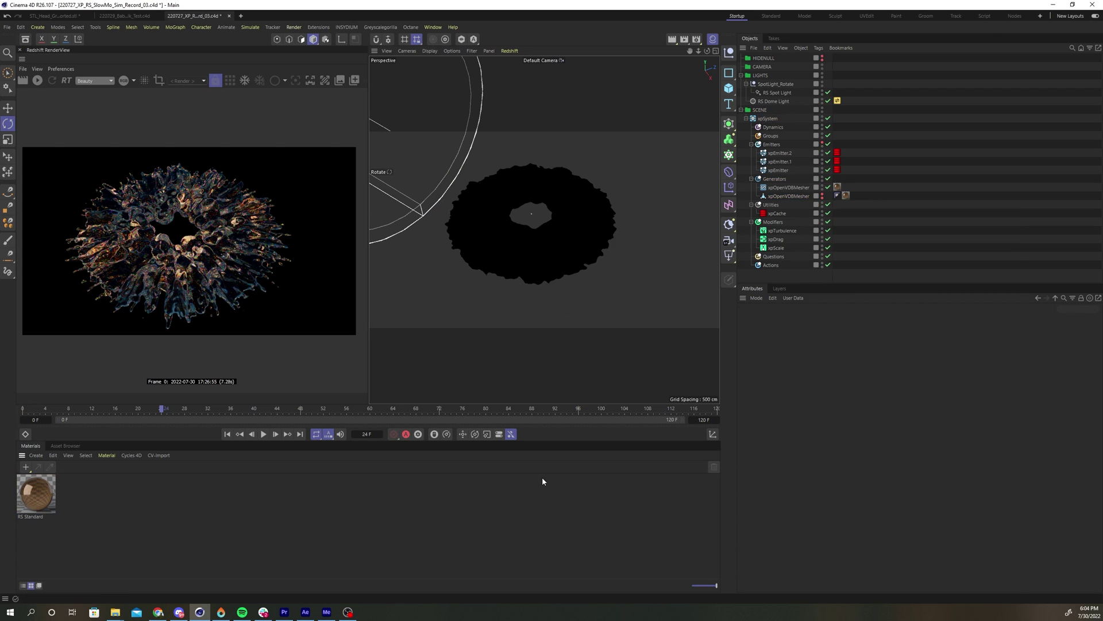
- In the advanced Redshift render settings, turn off Automatic Sampling and Random Noise Pattern and set Samples Max to 2048
key("ctrl+b")
left_click_drag(667, 106, 440, 85)
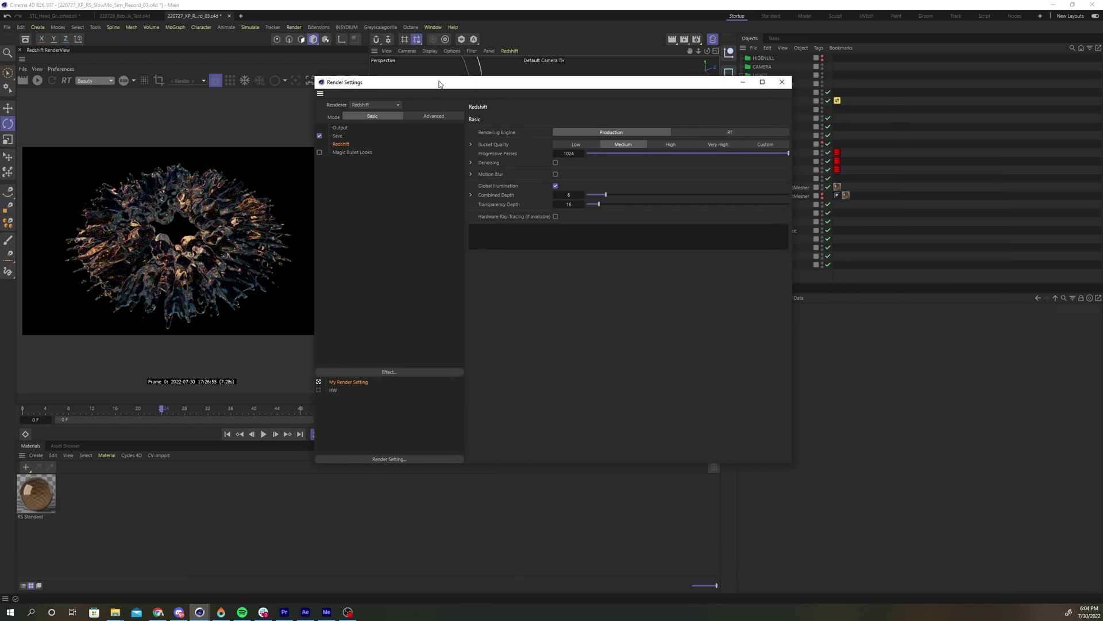
left_click(439, 117)
left_click(535, 183)
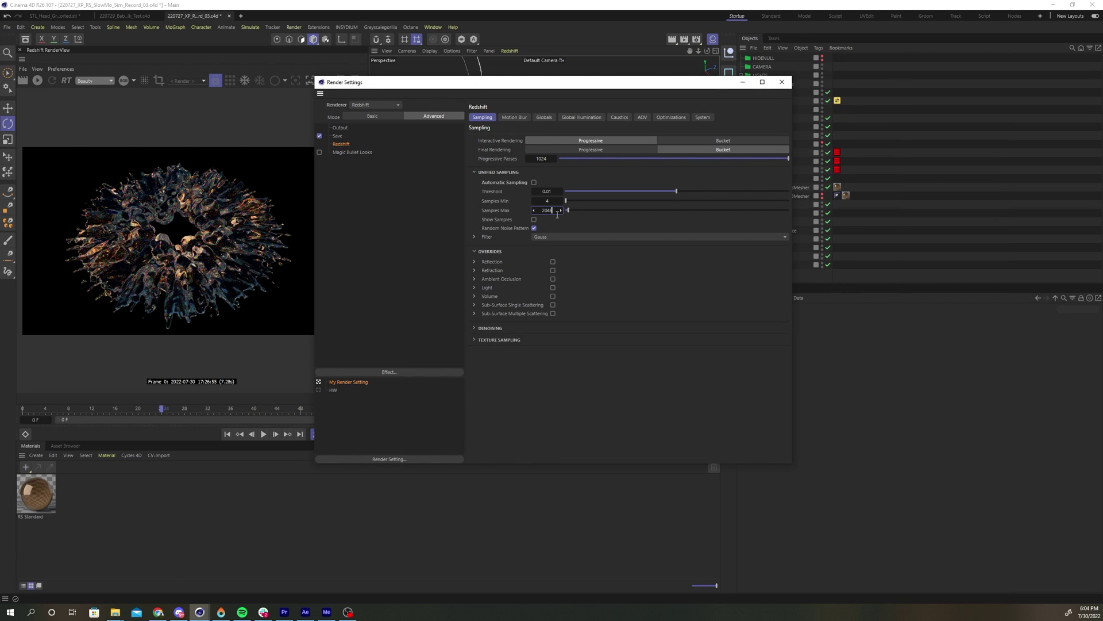
key("Return")
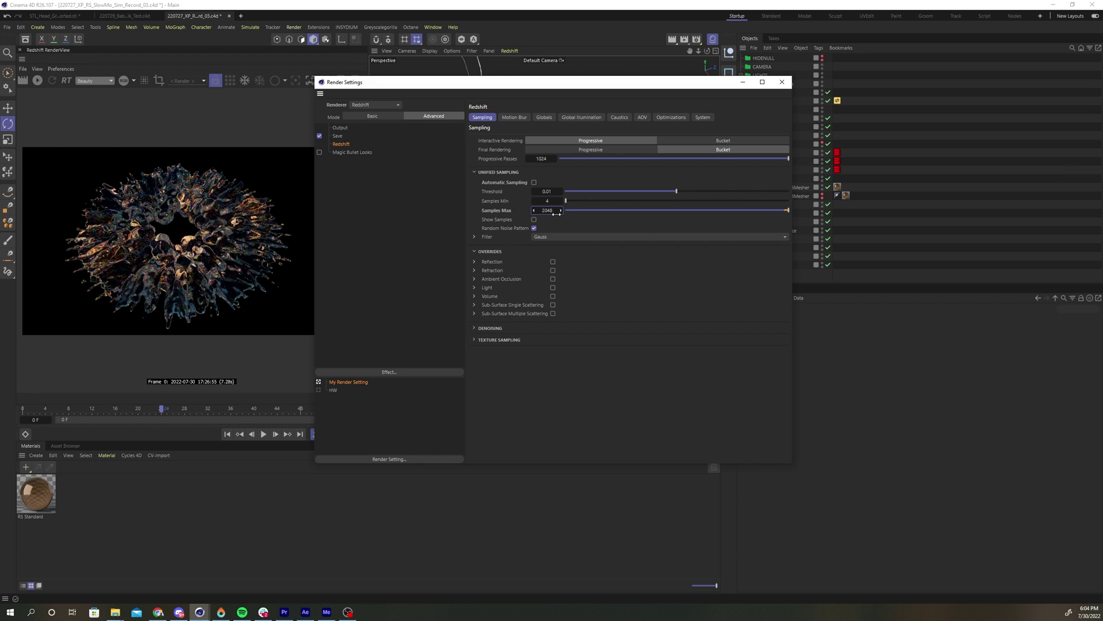
left_click(534, 229)
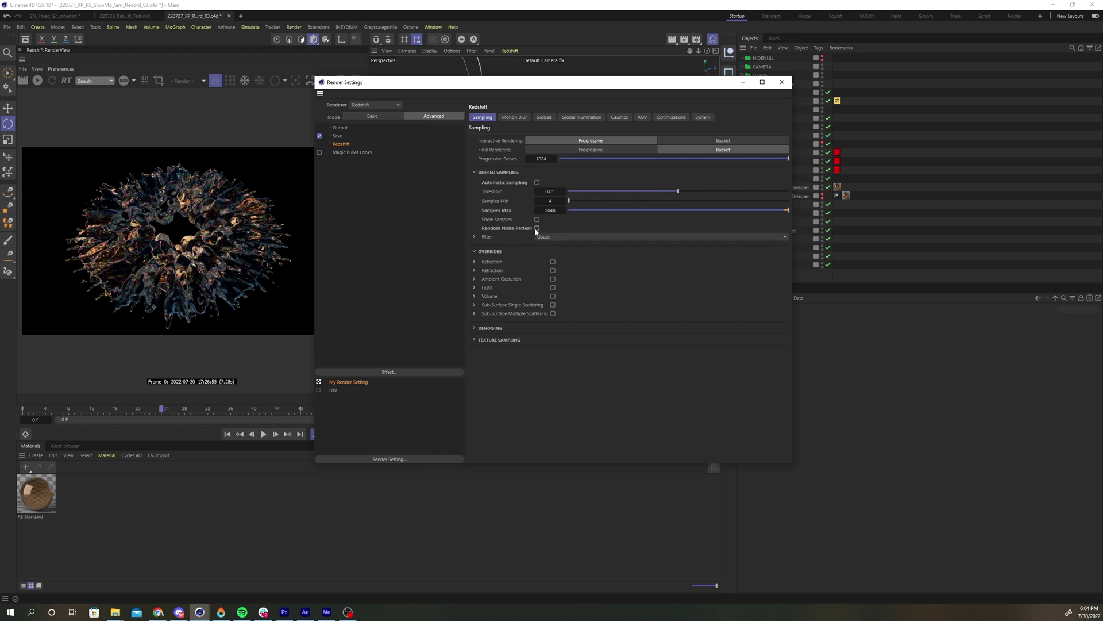
- Enable denoising for the Redshift render with the Altus Single engine
left_click(489, 328)
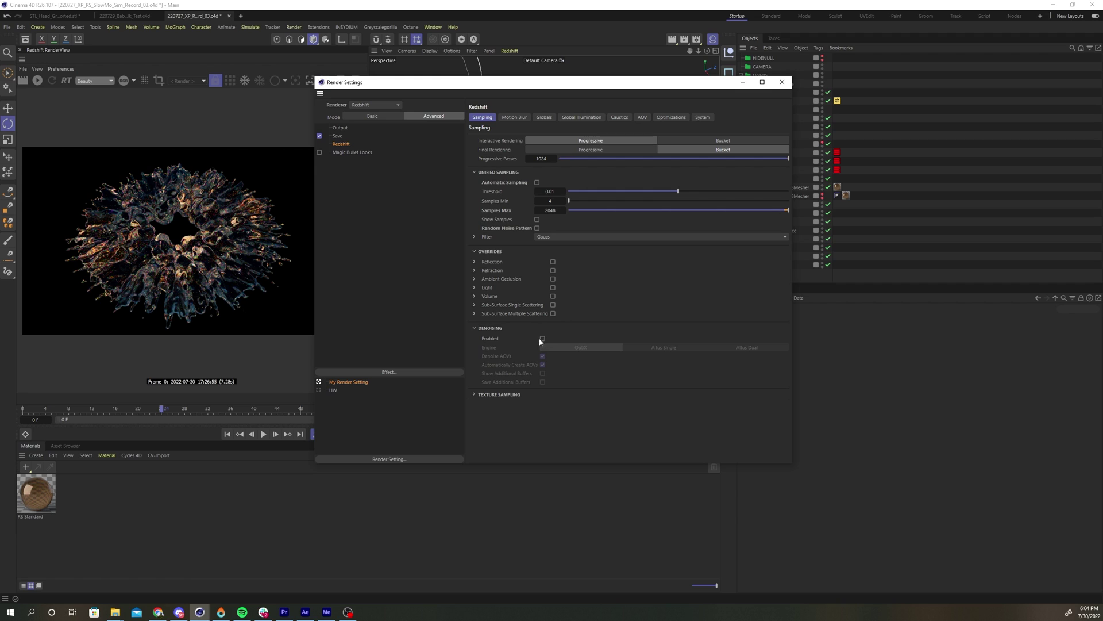
left_click(649, 348)
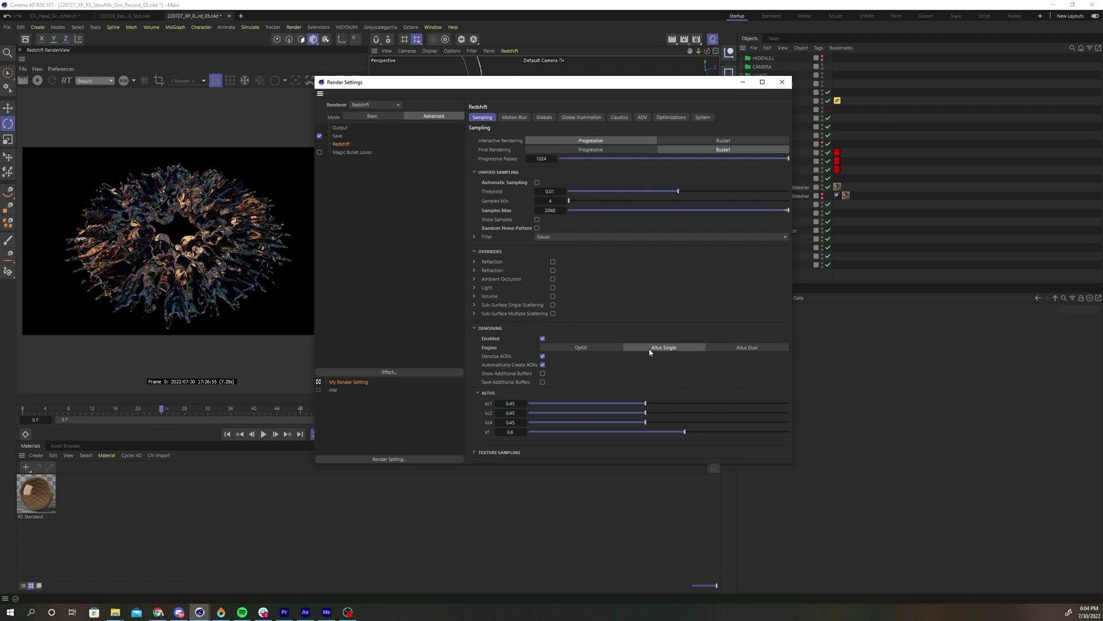